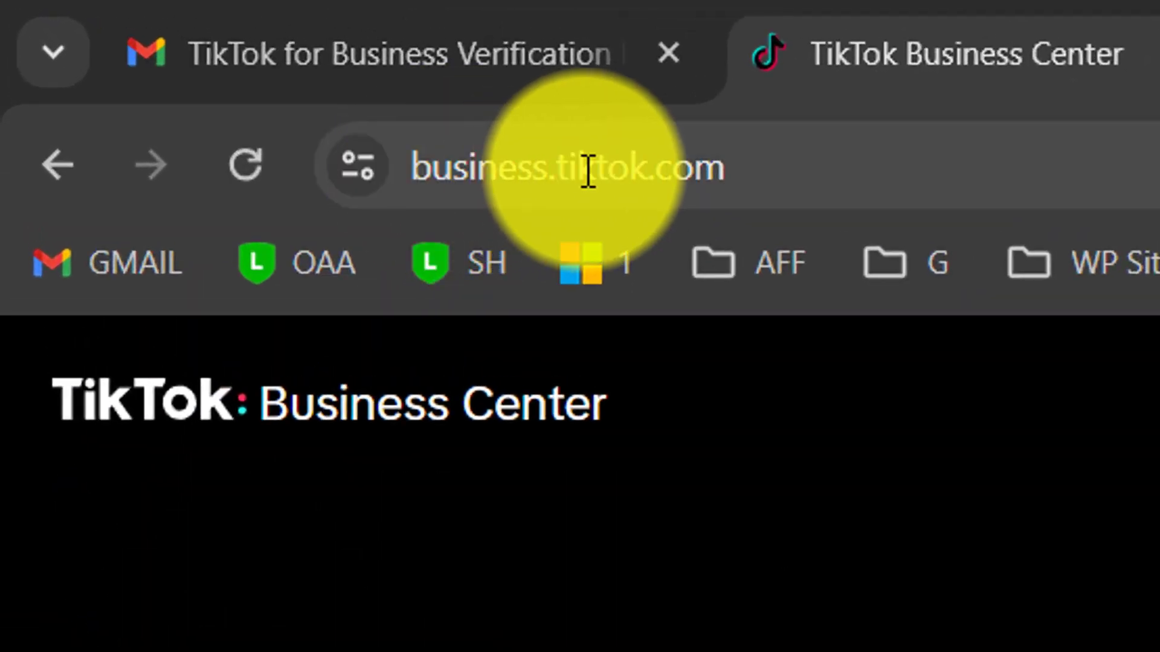
# Go to business.tiktok.com and bring up the Business Center log-in page in a new tab
pyautogui.click(1089, 166)
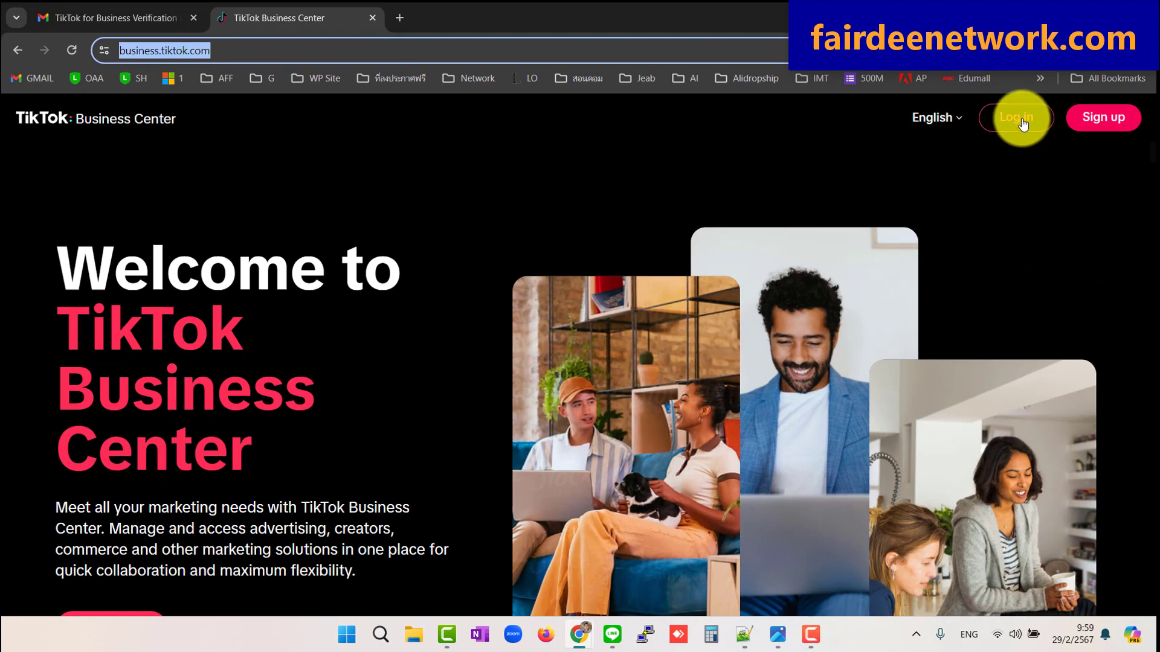
pyautogui.click(1100, 121)
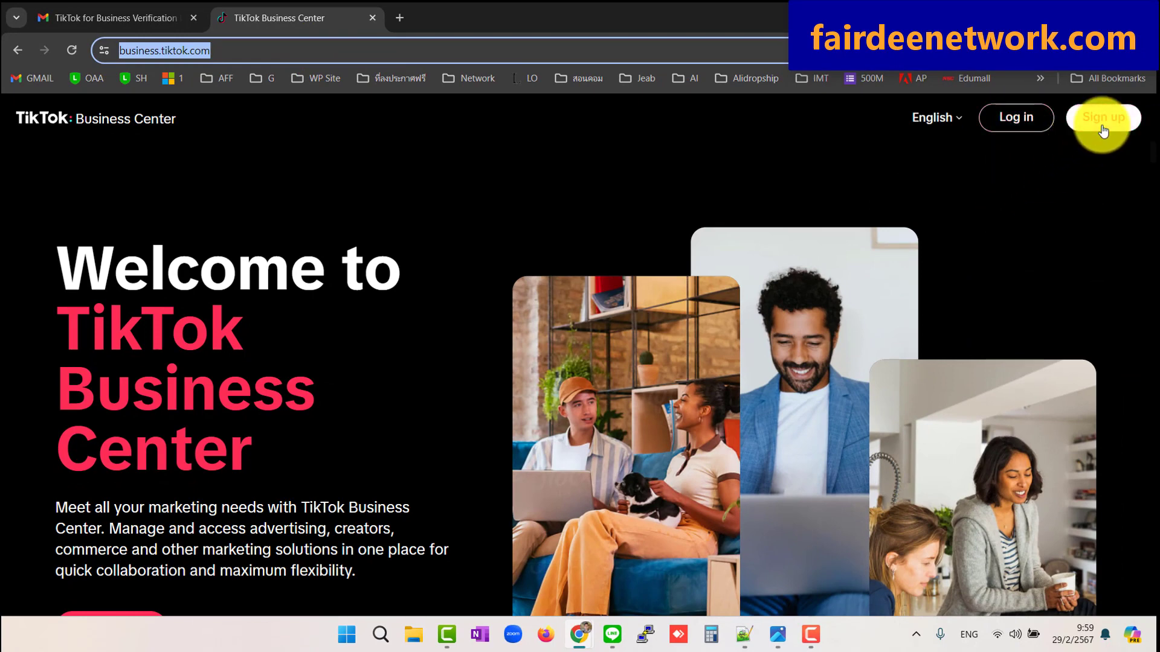
pyautogui.click(1007, 114)
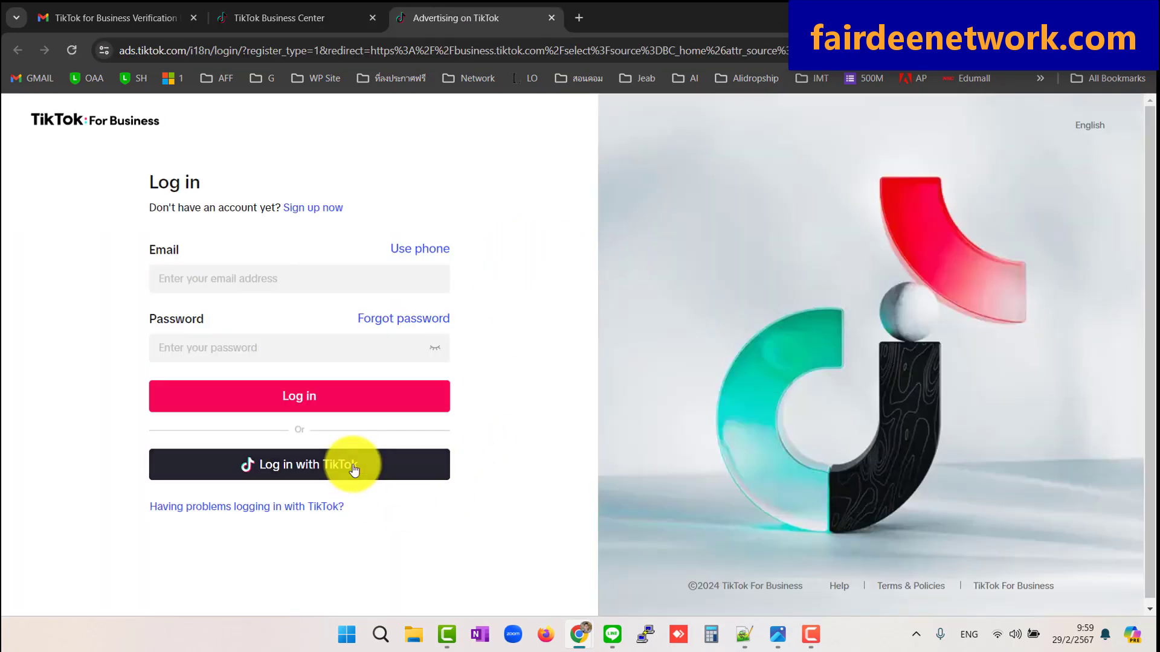
# Sign in using the saved account email and the account password
pyautogui.click(272, 275)
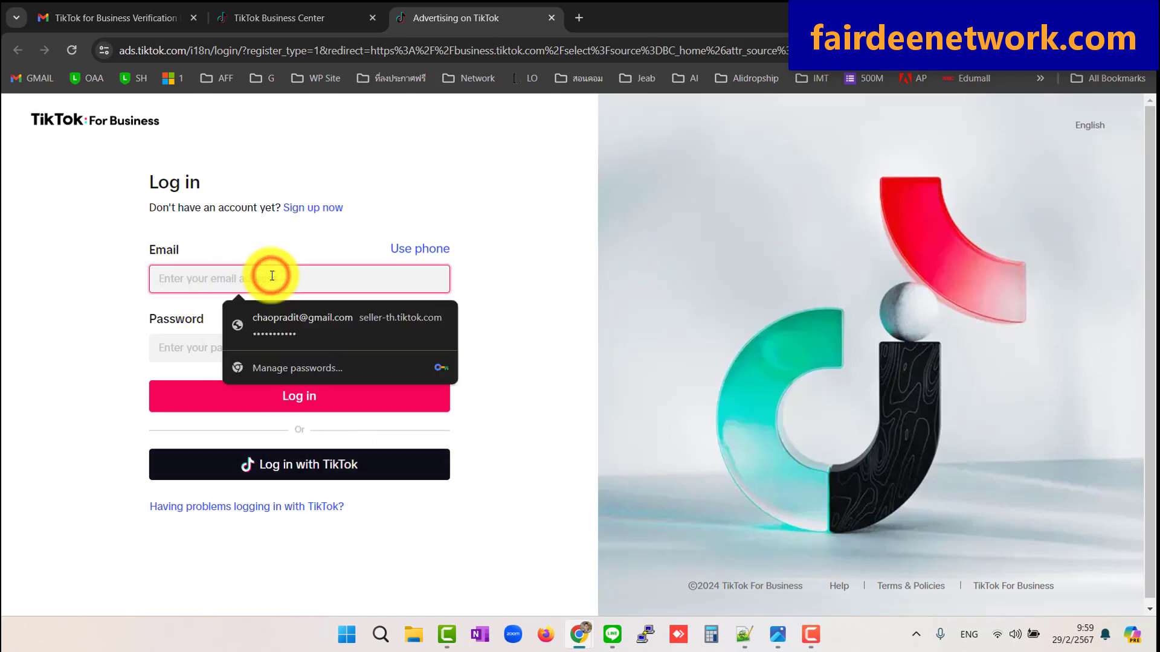
pyautogui.press('Down')
pyautogui.press('Return')
pyautogui.click(494, 262)
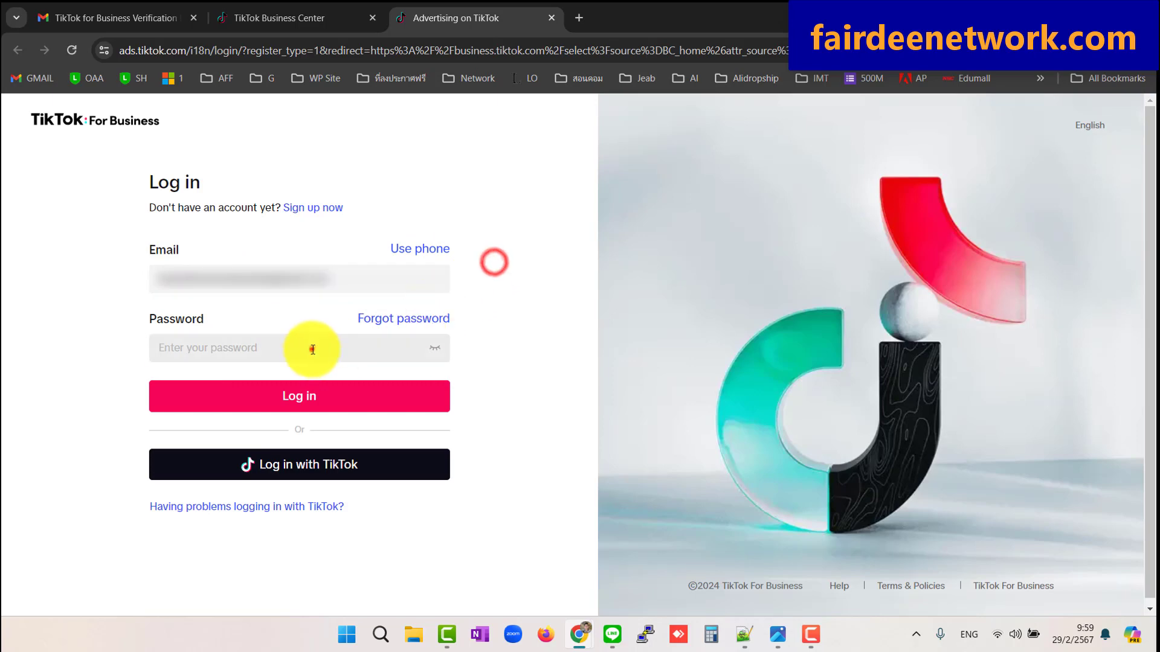
pyautogui.click(312, 348)
pyautogui.write('•')
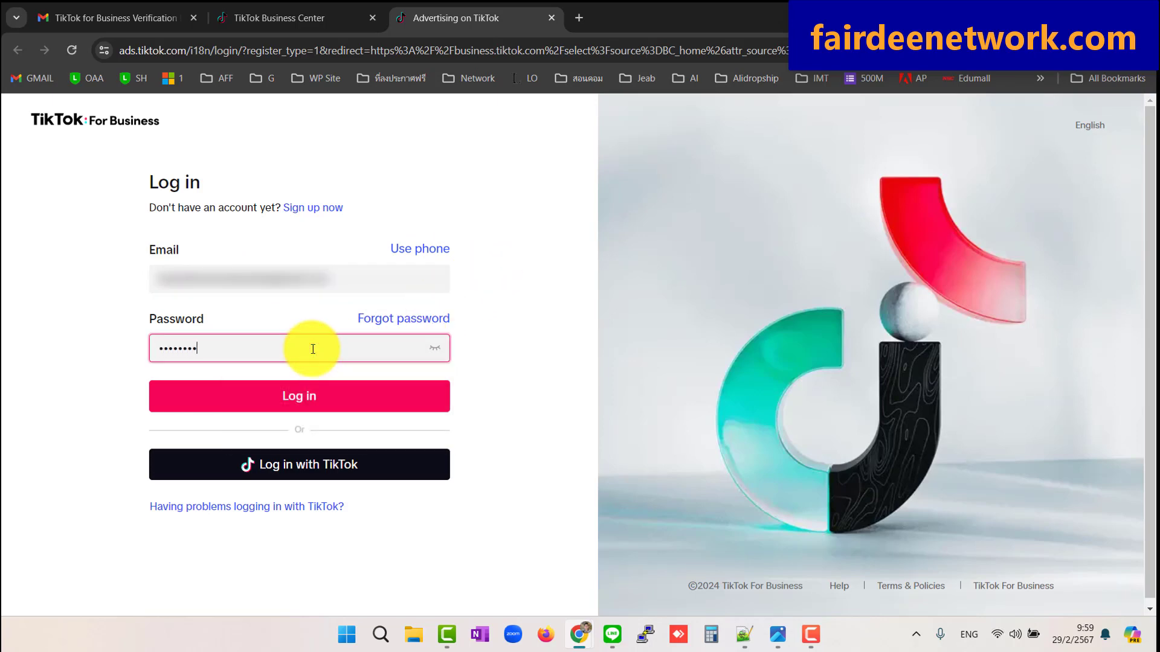
pyautogui.press('BackSpace')
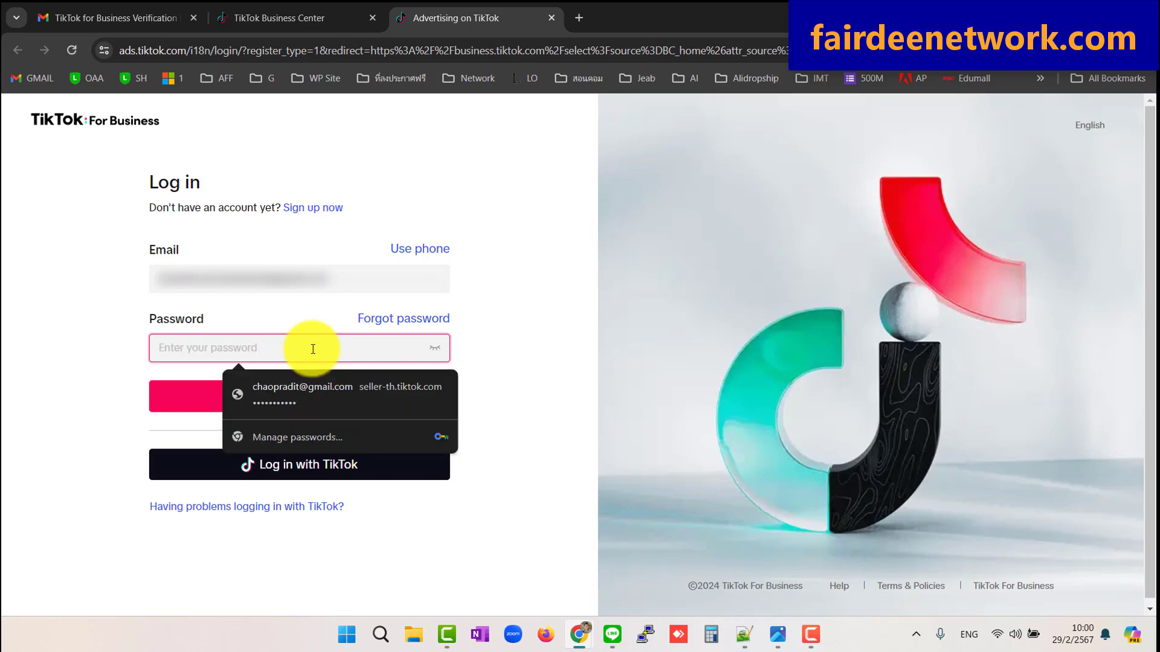
pyautogui.write('••')
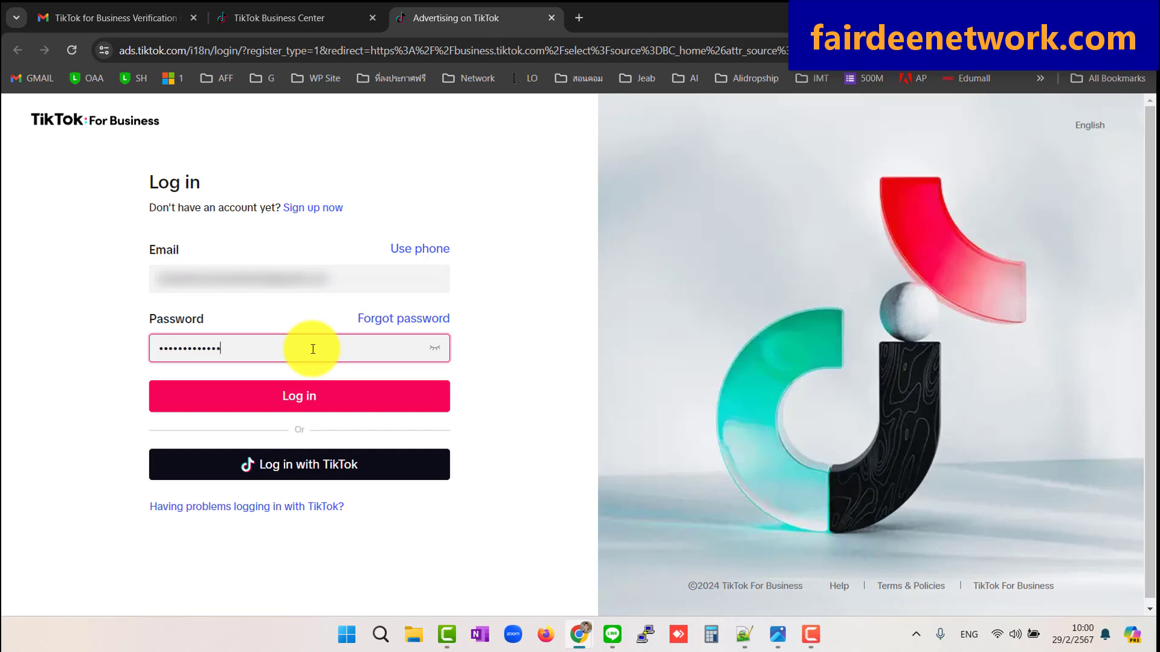
pyautogui.click(308, 396)
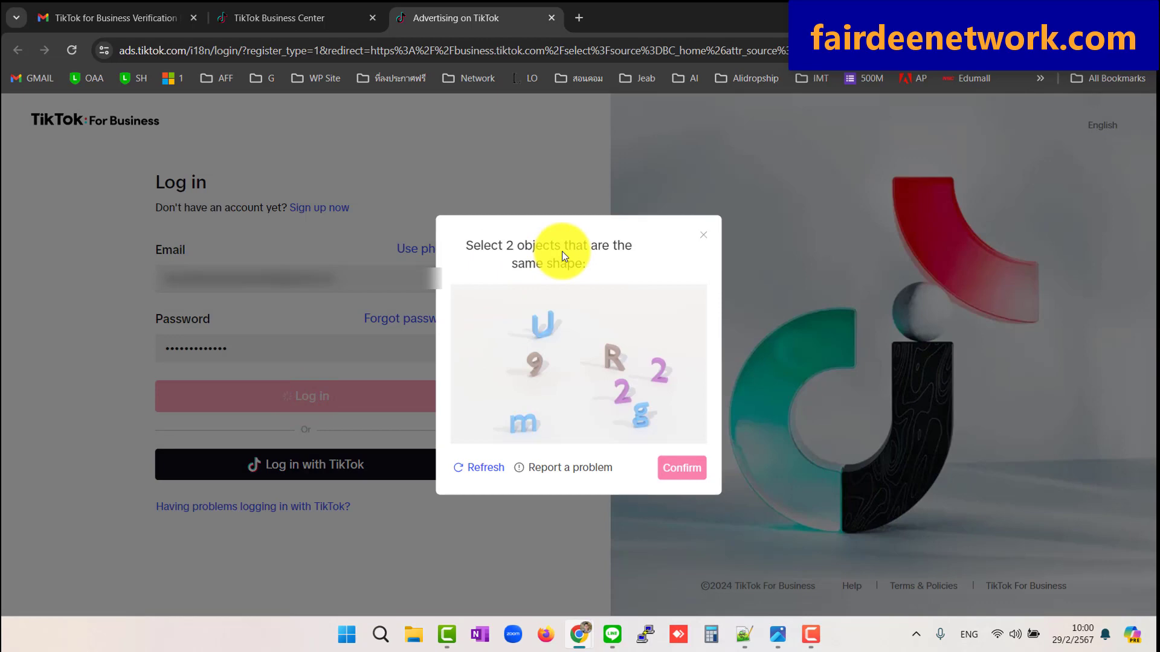
# Solve the captcha by selecting the two matching '2' shapes and confirming
pyautogui.click(624, 386)
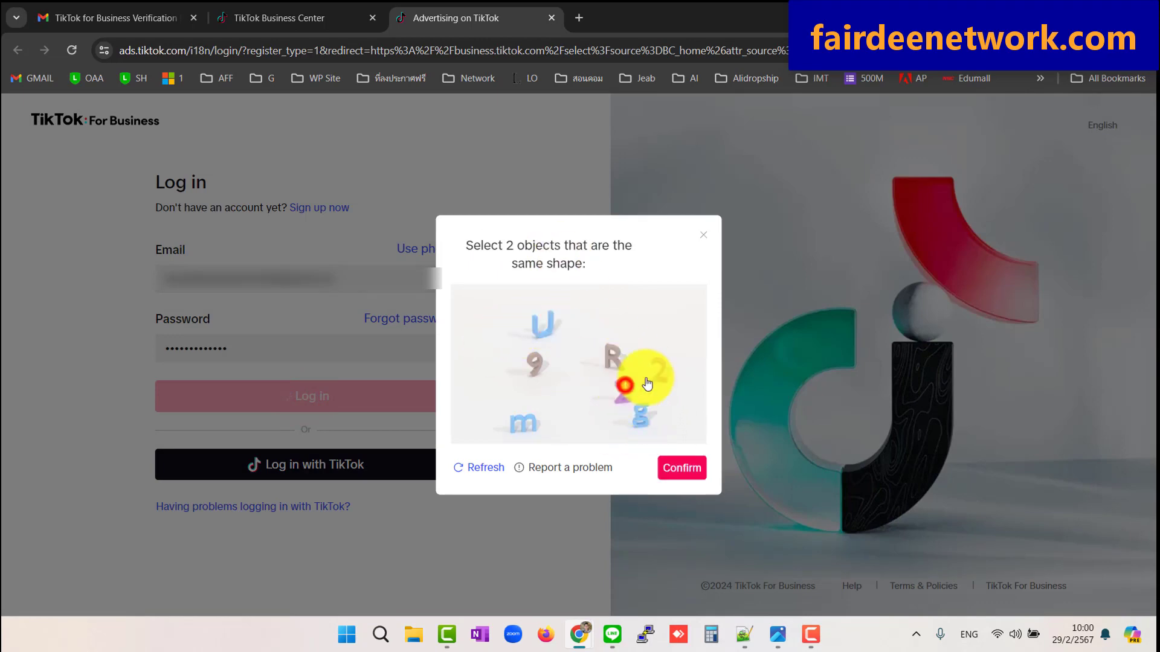
pyautogui.click(661, 371)
pyautogui.click(681, 469)
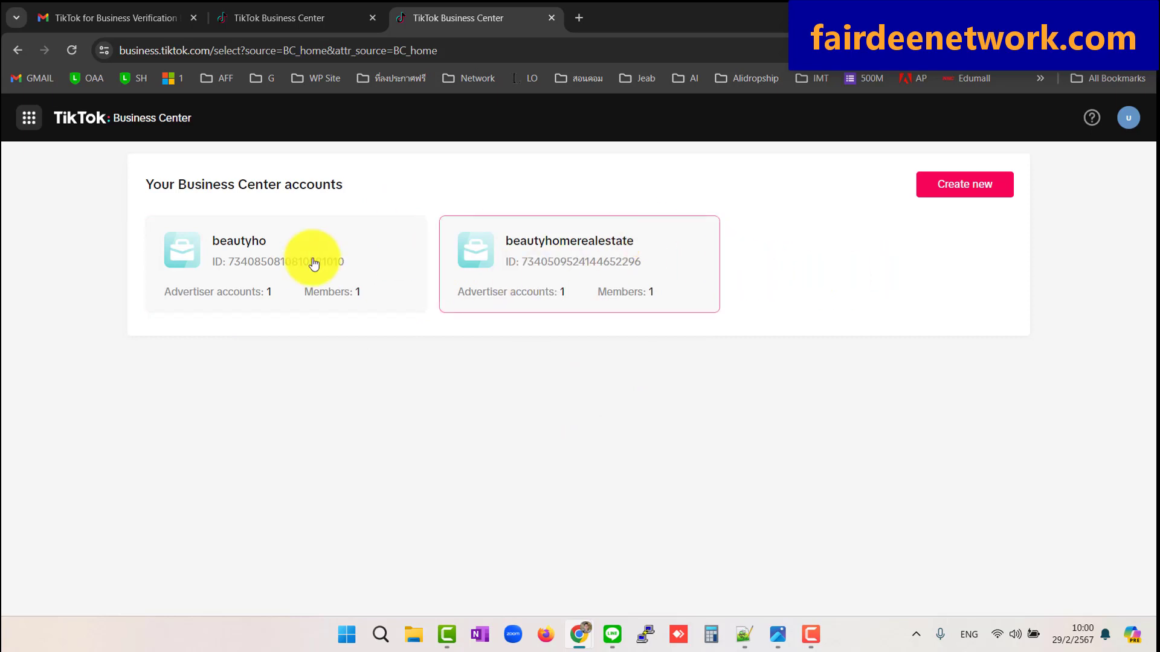
# Create a new Business Center from the Your Business Center accounts page
pyautogui.click(969, 184)
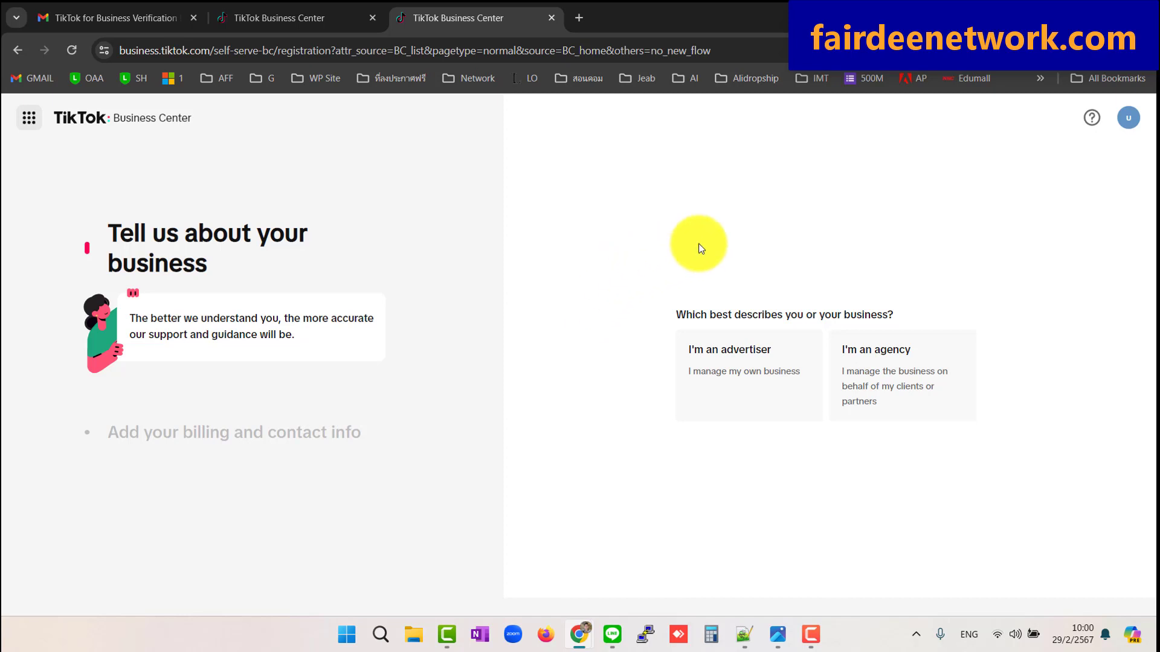
# Register as an advertiser in Thailand with company name Bhome20
pyautogui.click(764, 370)
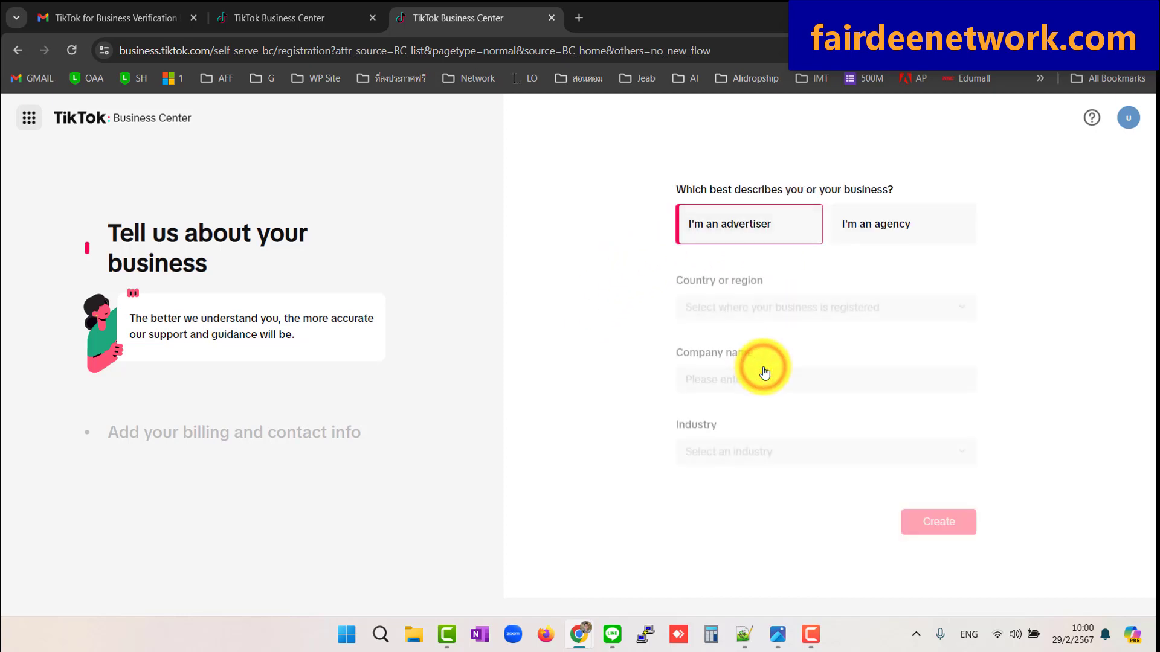
pyautogui.click(728, 304)
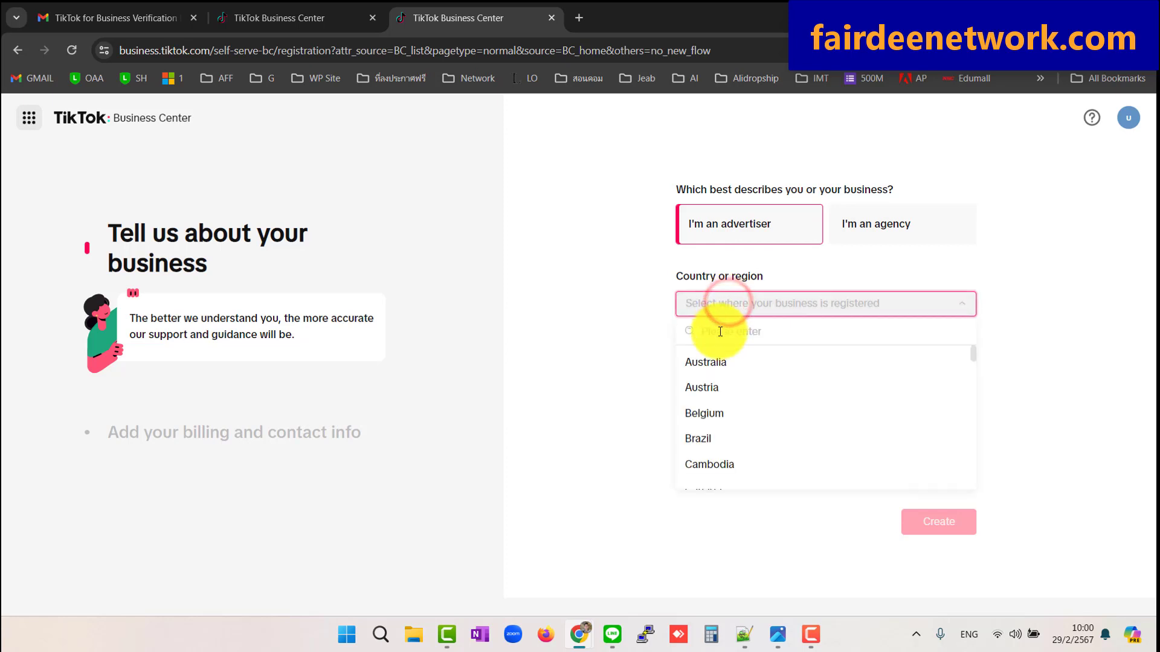
pyautogui.click(720, 331)
pyautogui.write('tha')
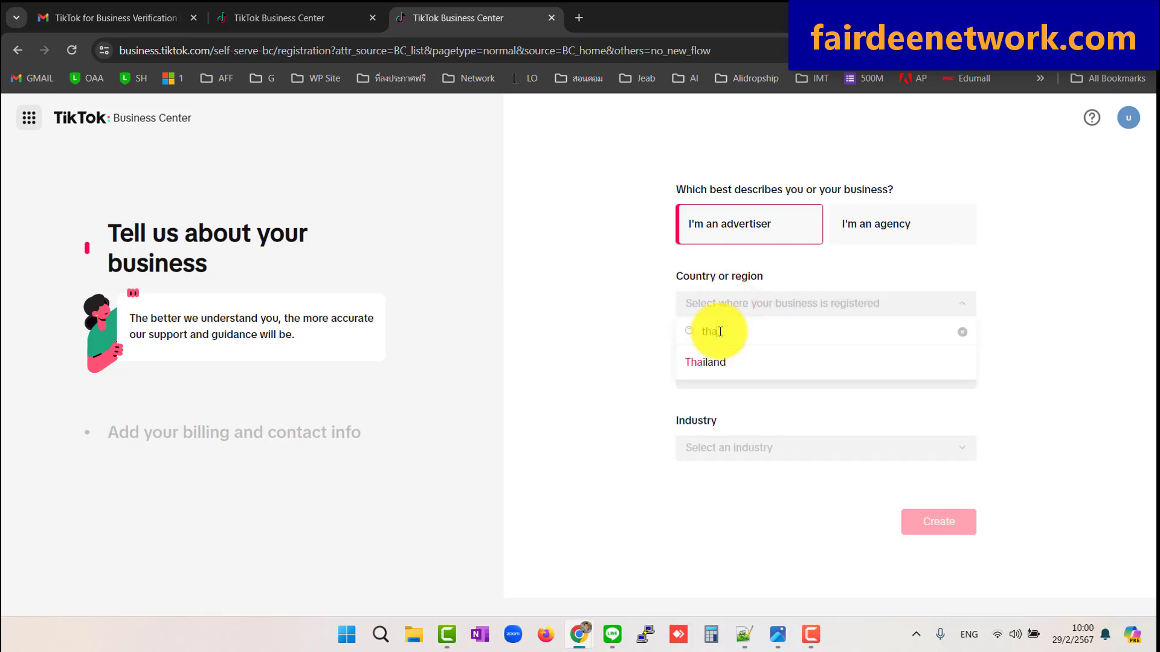
pyautogui.click(704, 361)
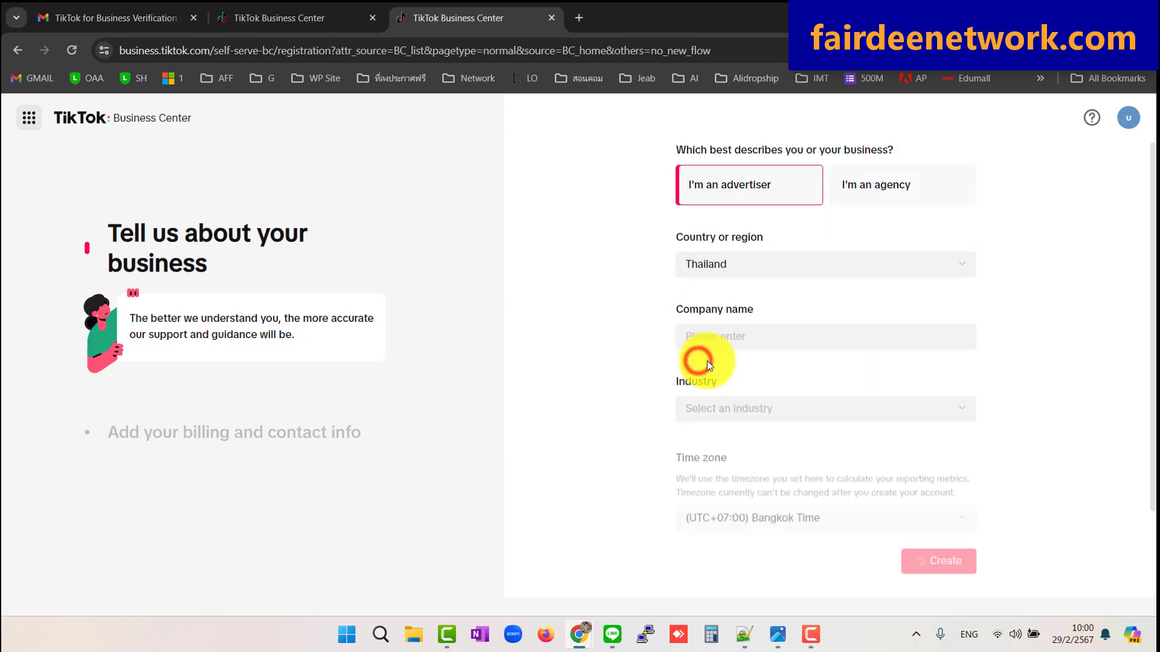
pyautogui.click(723, 339)
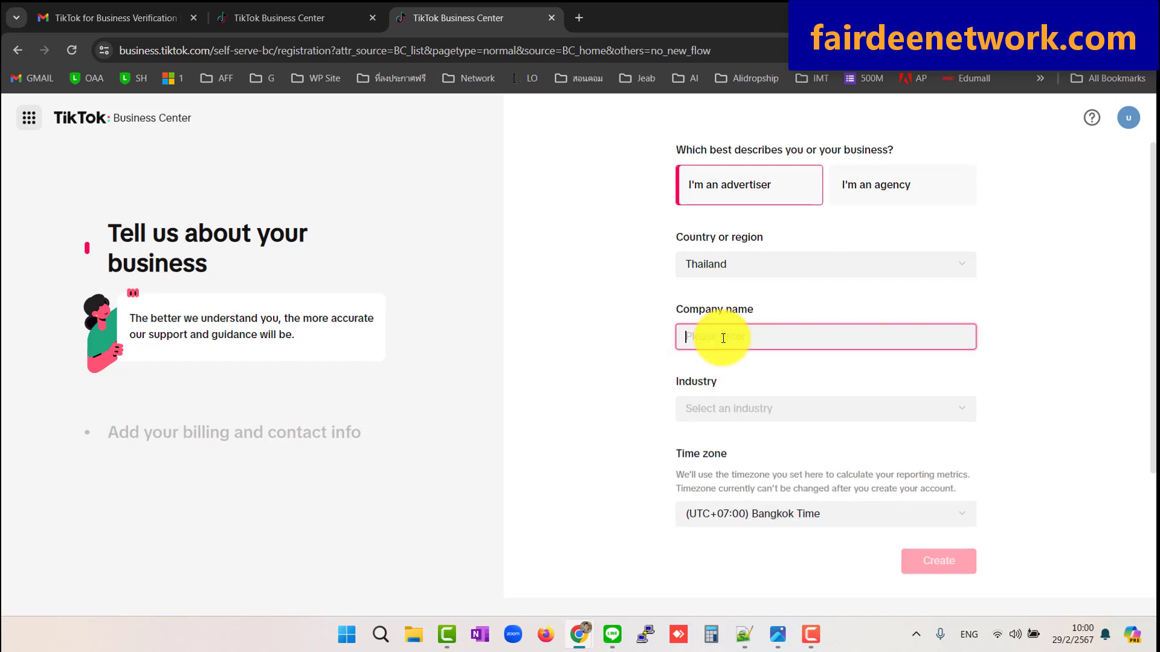
pyautogui.write('Bhome20')
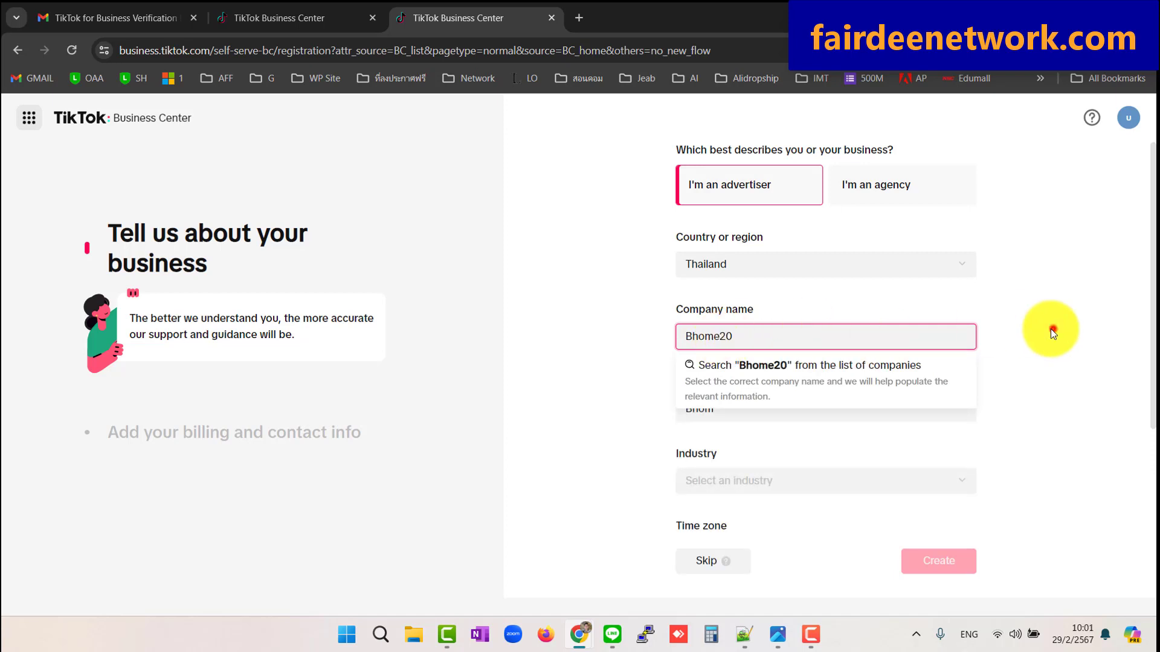
pyautogui.click(1050, 329)
# Set the business industry to Other / Other
pyautogui.scroll(-2, 850, 398)
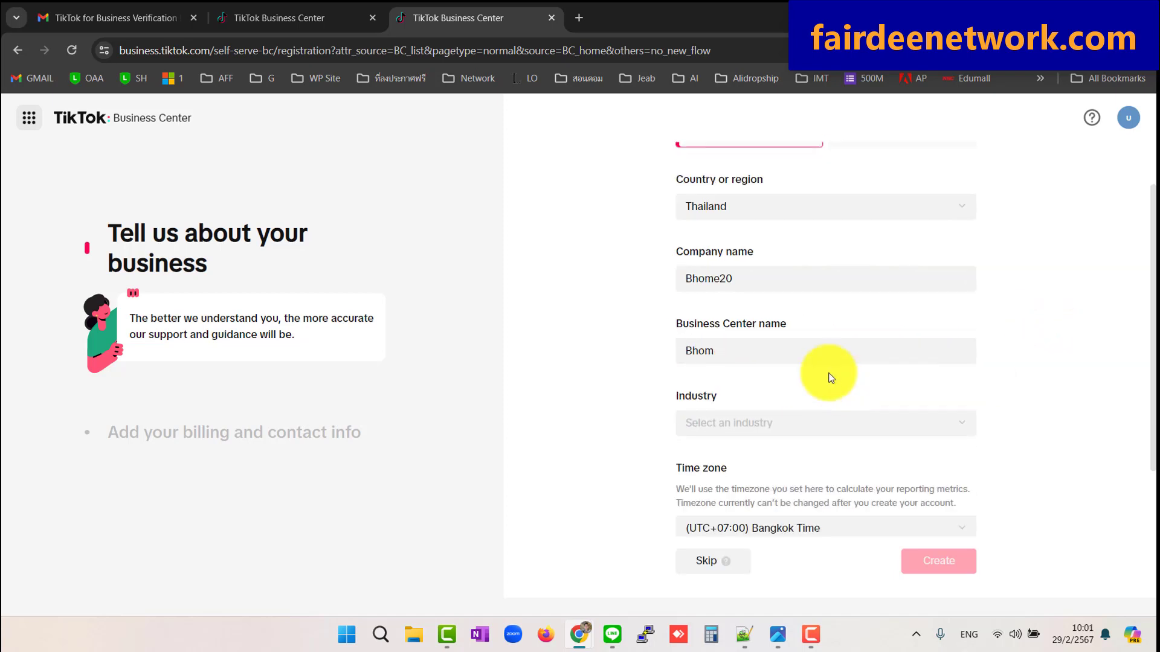
pyautogui.click(757, 361)
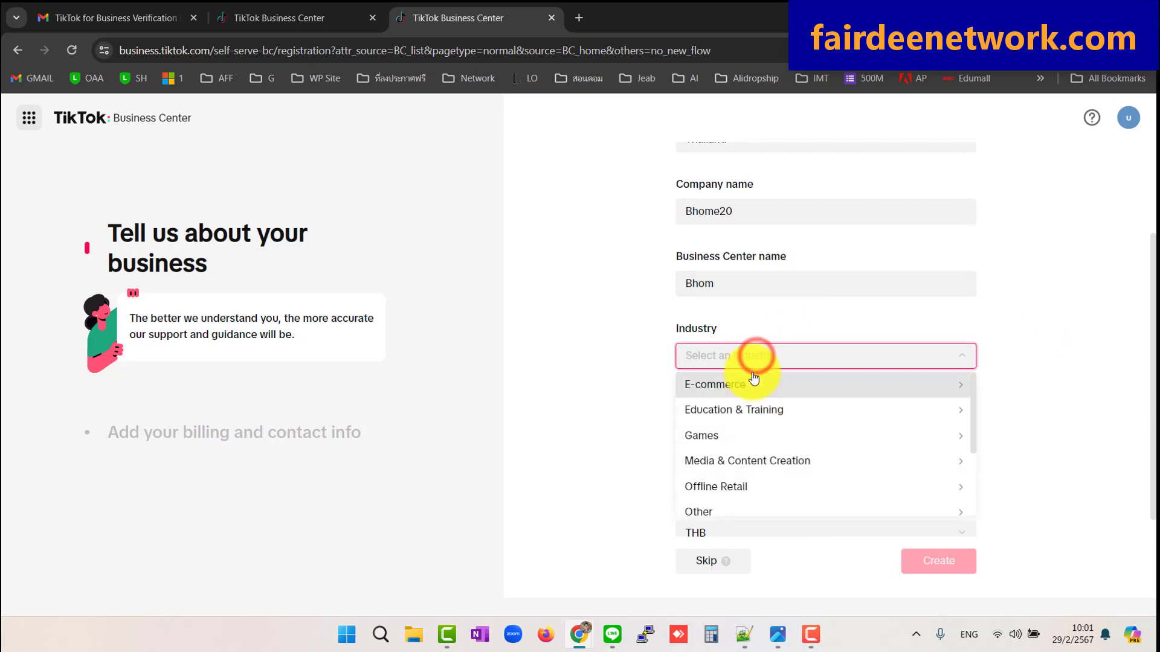
pyautogui.click(759, 359)
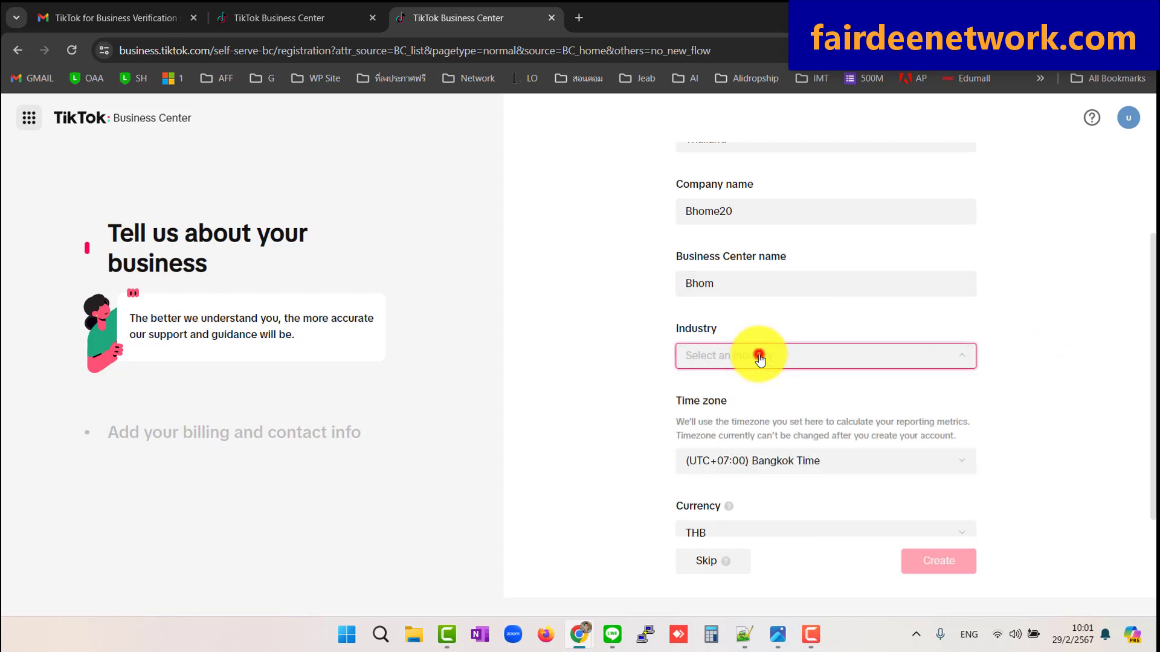
pyautogui.click(760, 359)
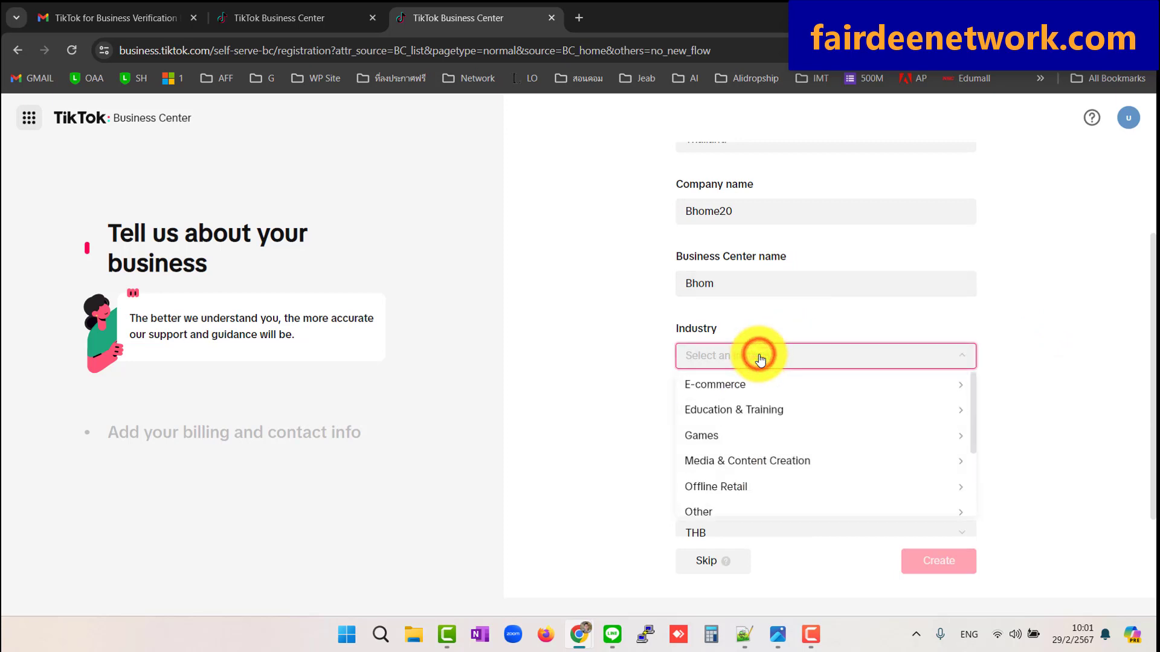
pyautogui.scroll(-2, 744, 459)
pyautogui.click(740, 404)
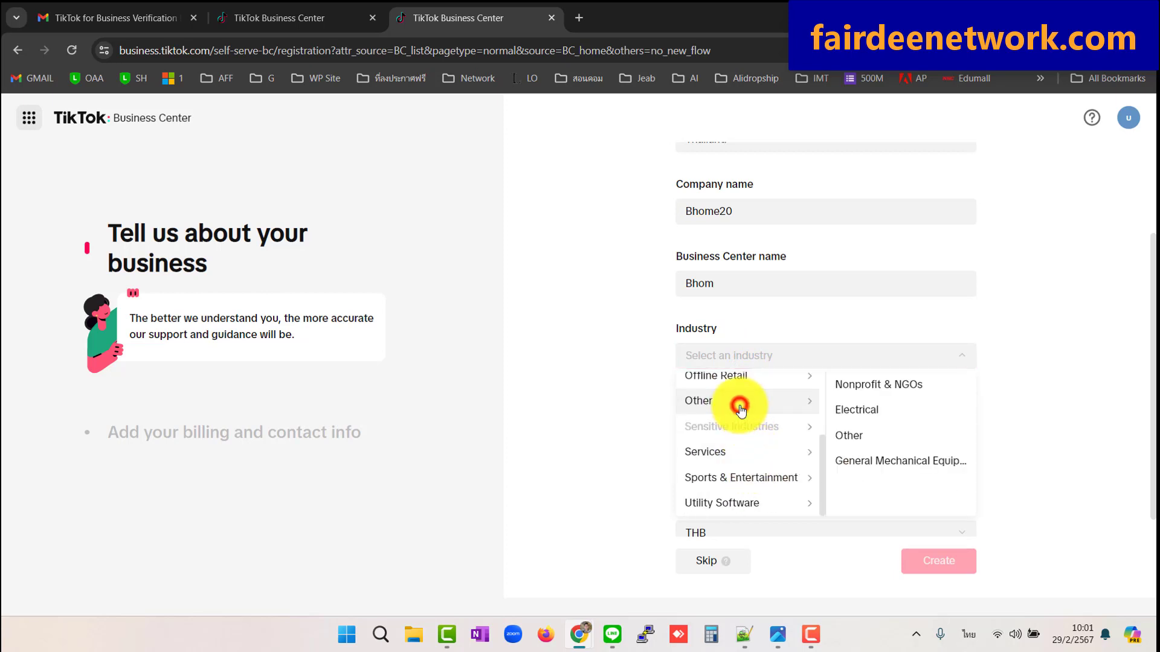
pyautogui.click(858, 437)
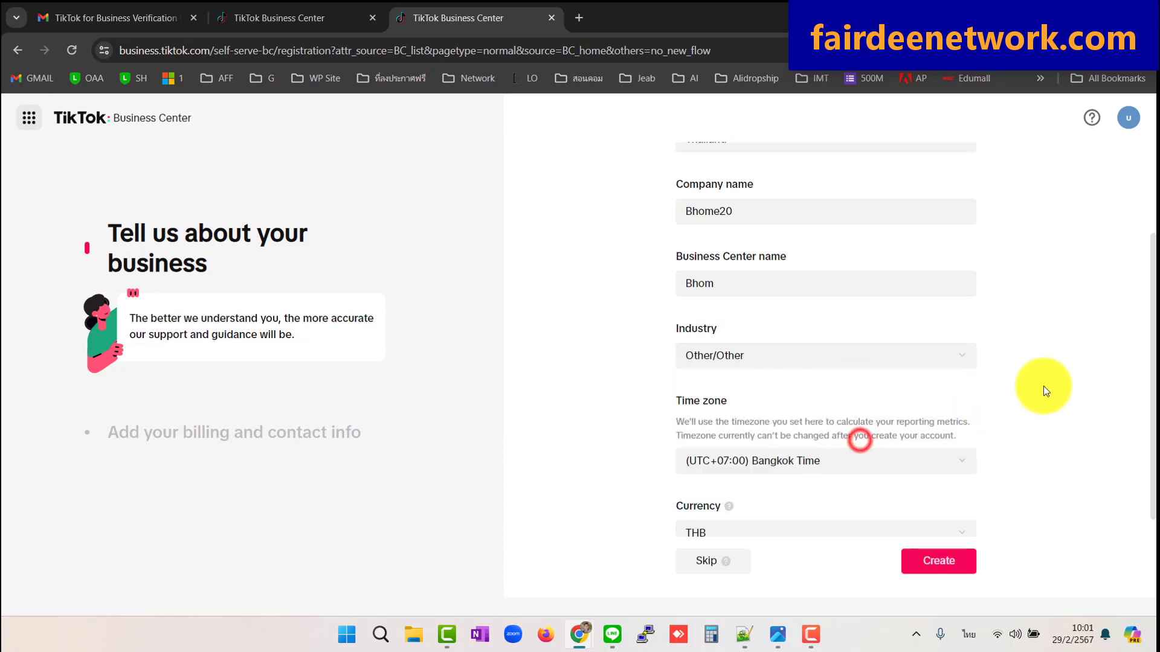
# Set the Business Center time zone to (UTC+07:00) Bangkok Time
pyautogui.click(1046, 382)
pyautogui.scroll(-1, 1015, 370)
pyautogui.click(806, 447)
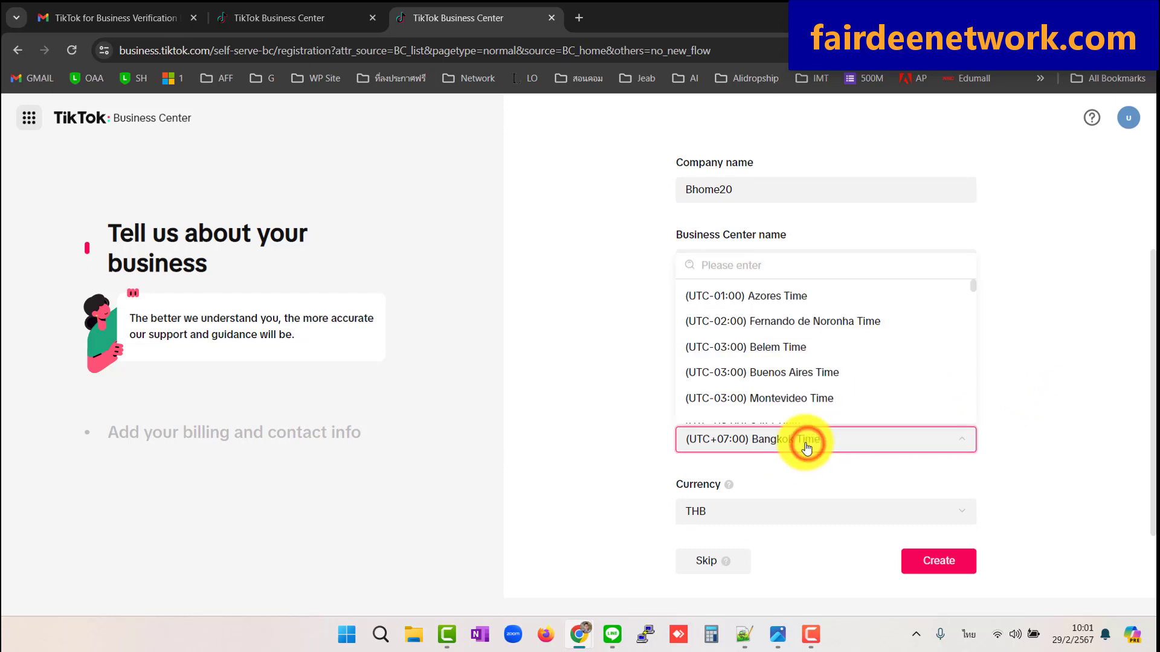
pyautogui.click(748, 267)
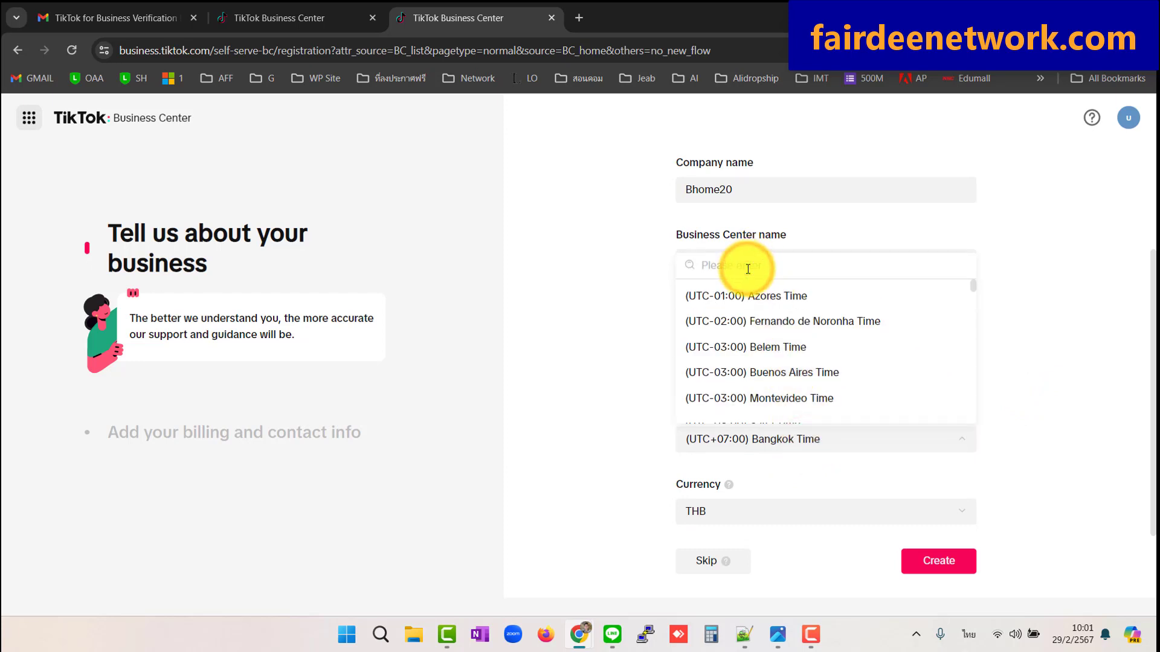
pyautogui.write('d')
pyautogui.press('BackSpace')
pyautogui.write('ba')
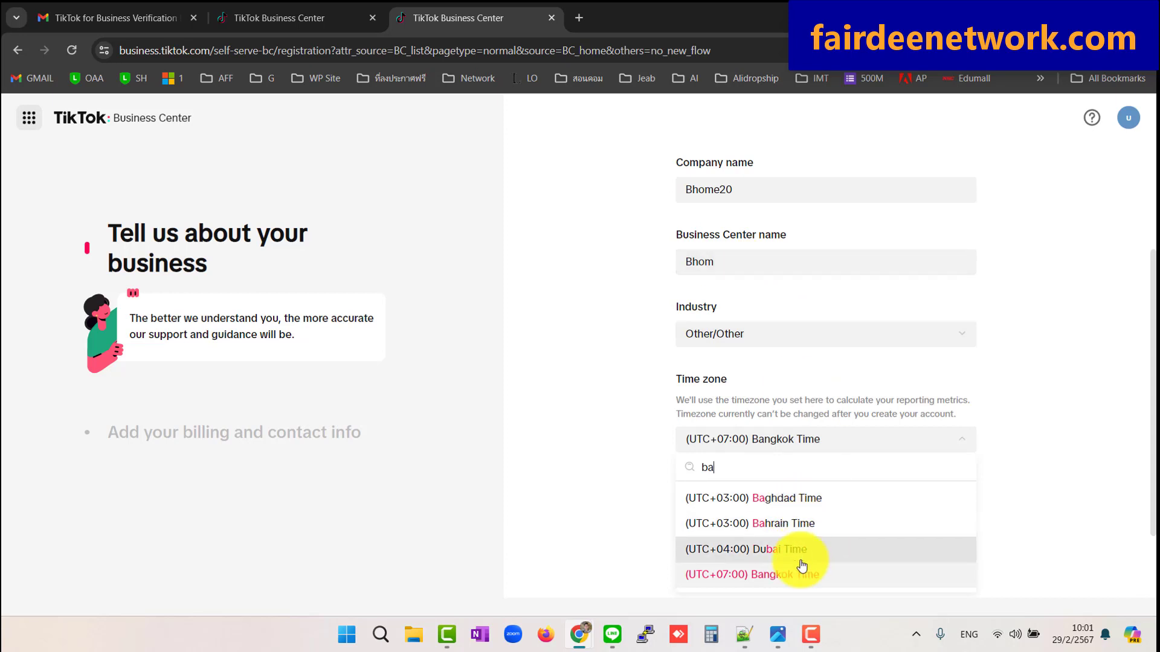
pyautogui.click(793, 578)
pyautogui.click(1049, 434)
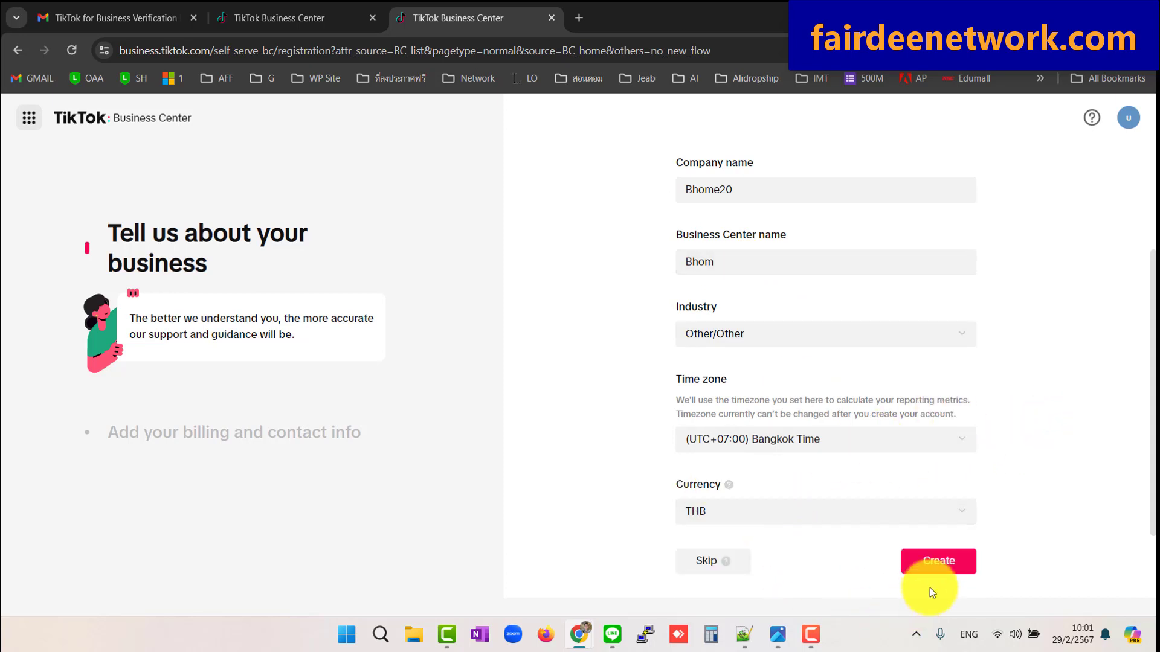
# Create the Business Center and select manual payment
pyautogui.click(952, 561)
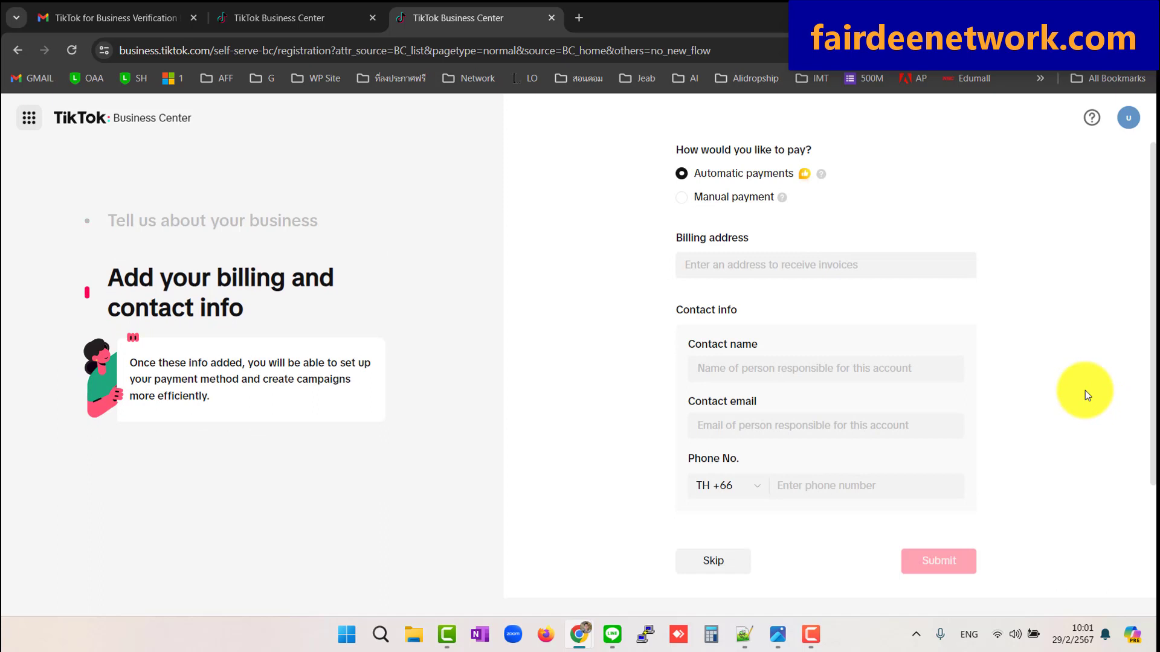
pyautogui.moveTo(828, 188)
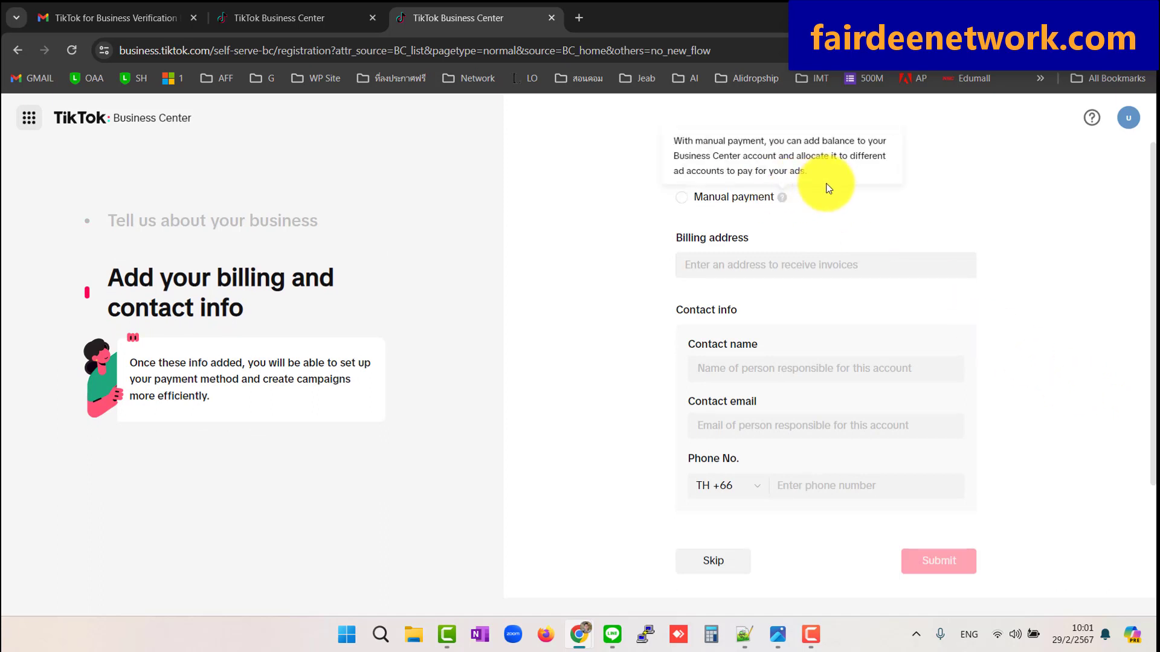
pyautogui.click(681, 198)
# Set the billing province to Bangkok and the city to Saphan Sung
pyautogui.click(764, 265)
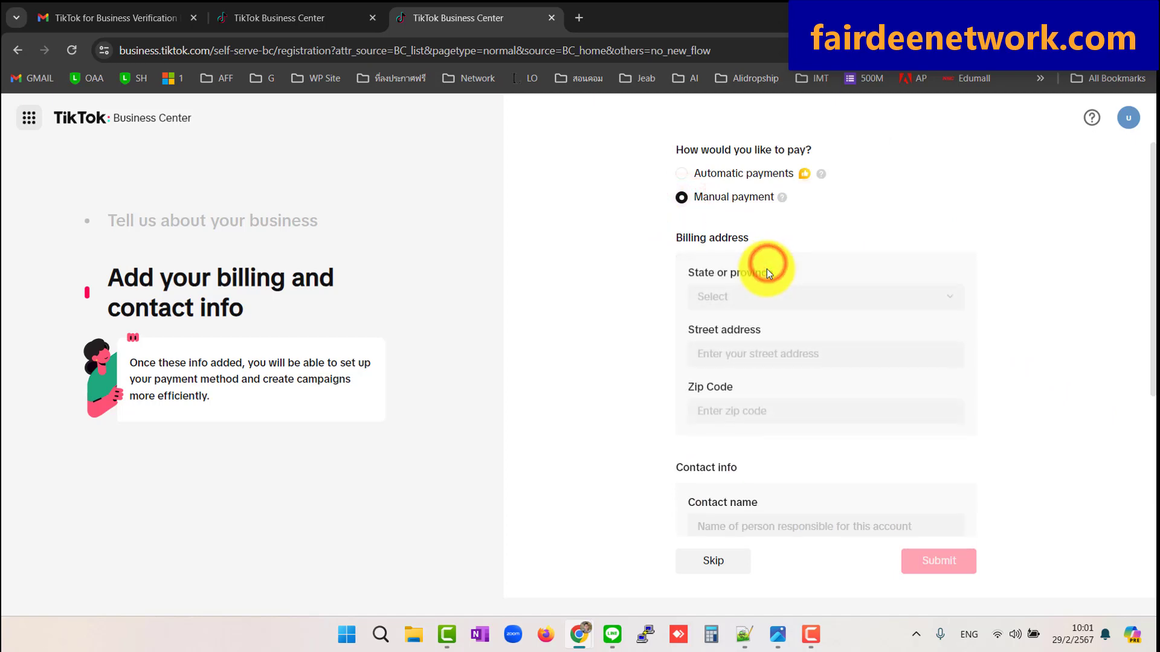
pyautogui.click(749, 300)
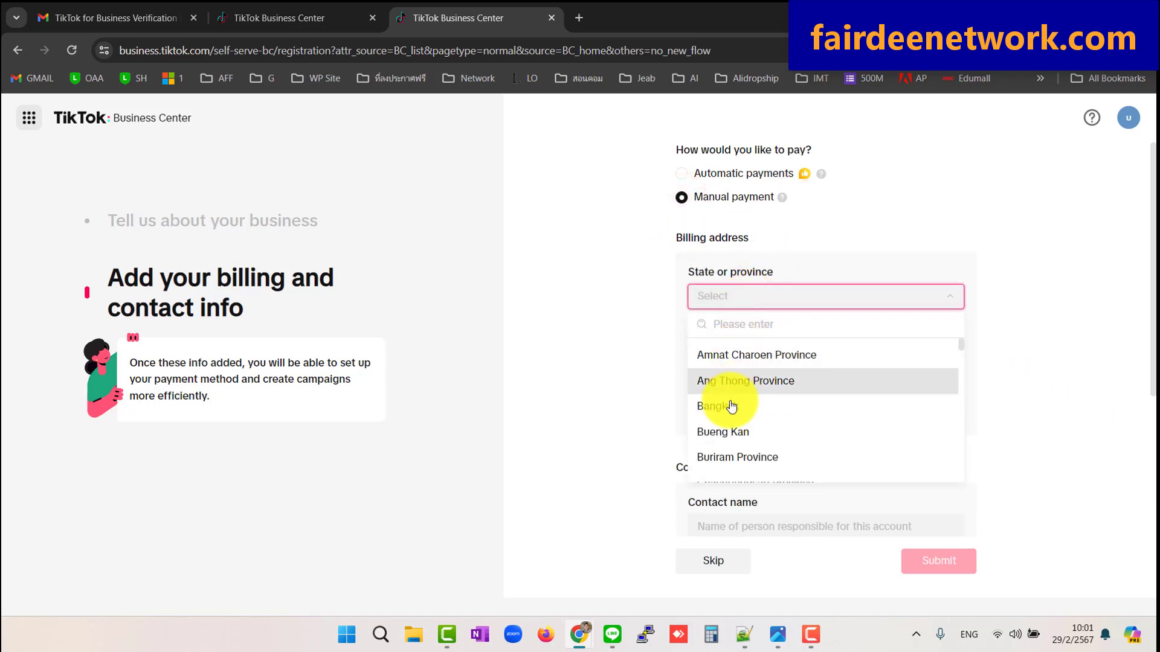
pyautogui.click(728, 408)
pyautogui.click(752, 352)
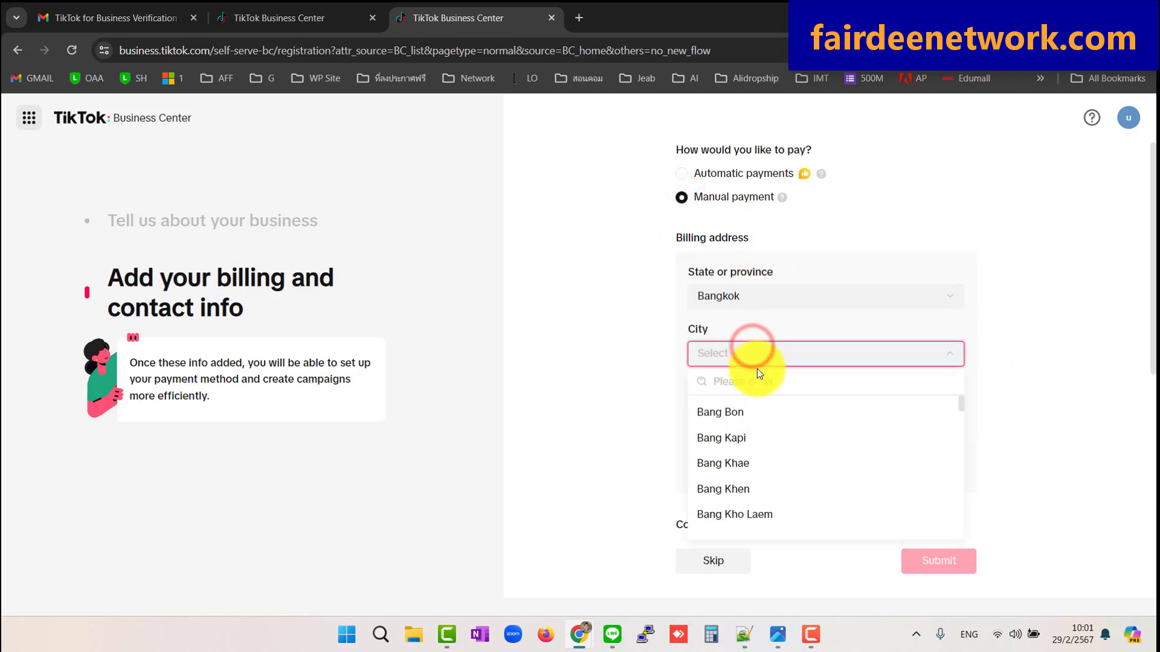
pyautogui.click(747, 386)
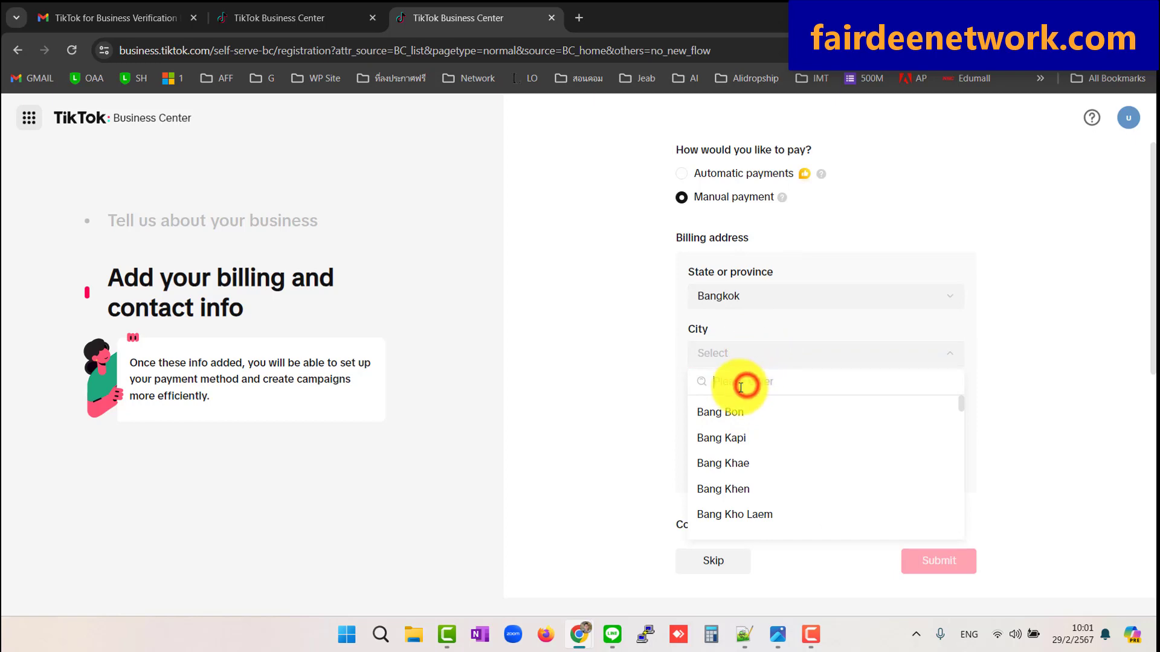
pyautogui.write('sap')
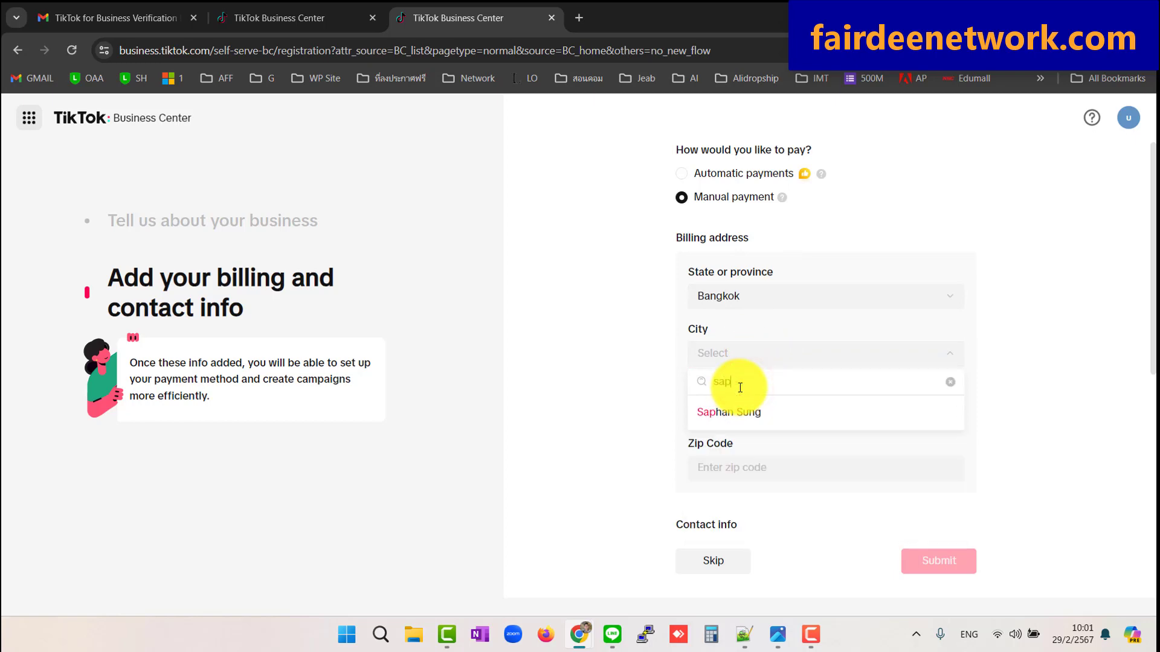
pyautogui.click(742, 416)
# Enter billing street address 14 and zip code 10250
pyautogui.click(745, 405)
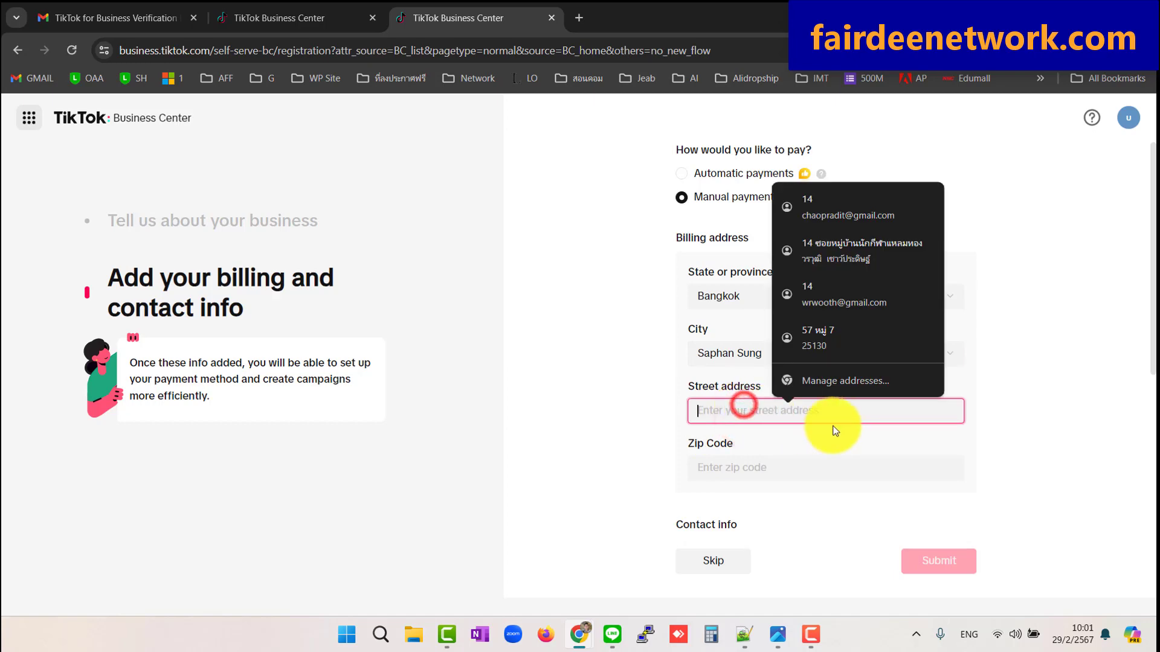
pyautogui.write('14')
pyautogui.click(1030, 357)
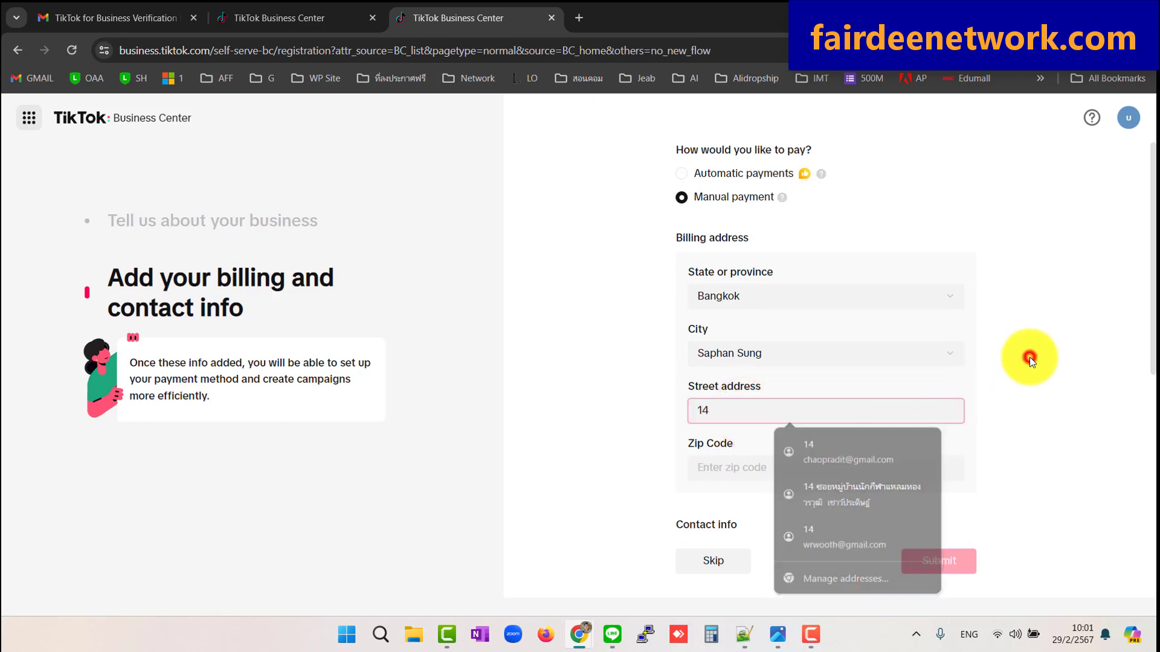
pyautogui.click(770, 460)
pyautogui.write('10250')
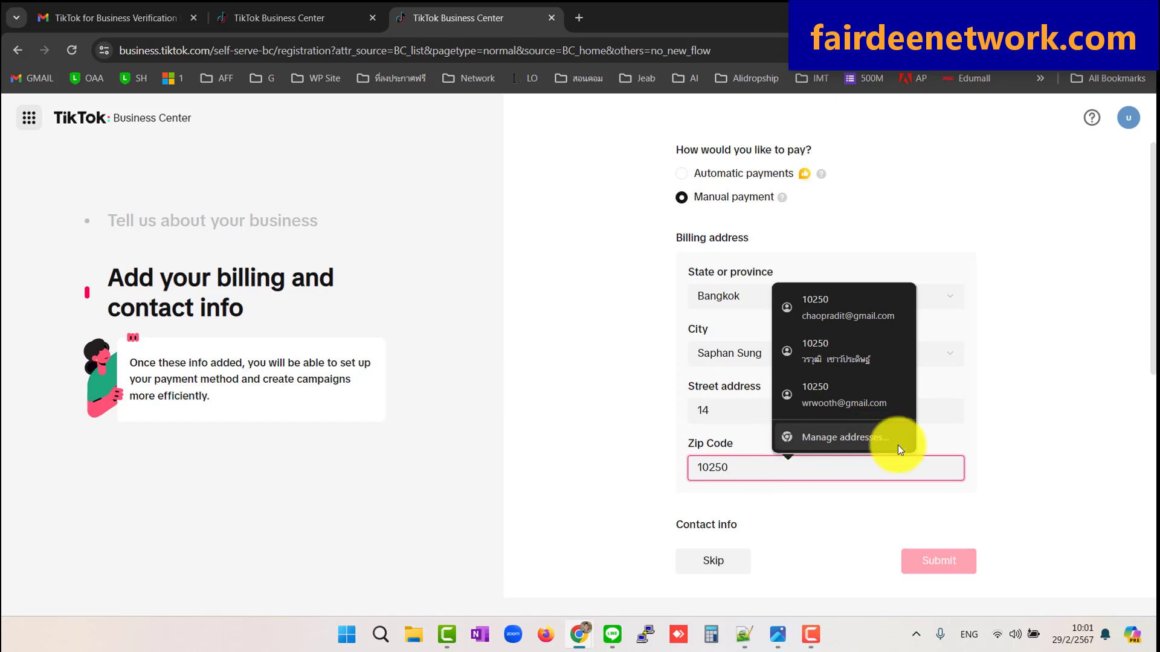
pyautogui.click(1037, 419)
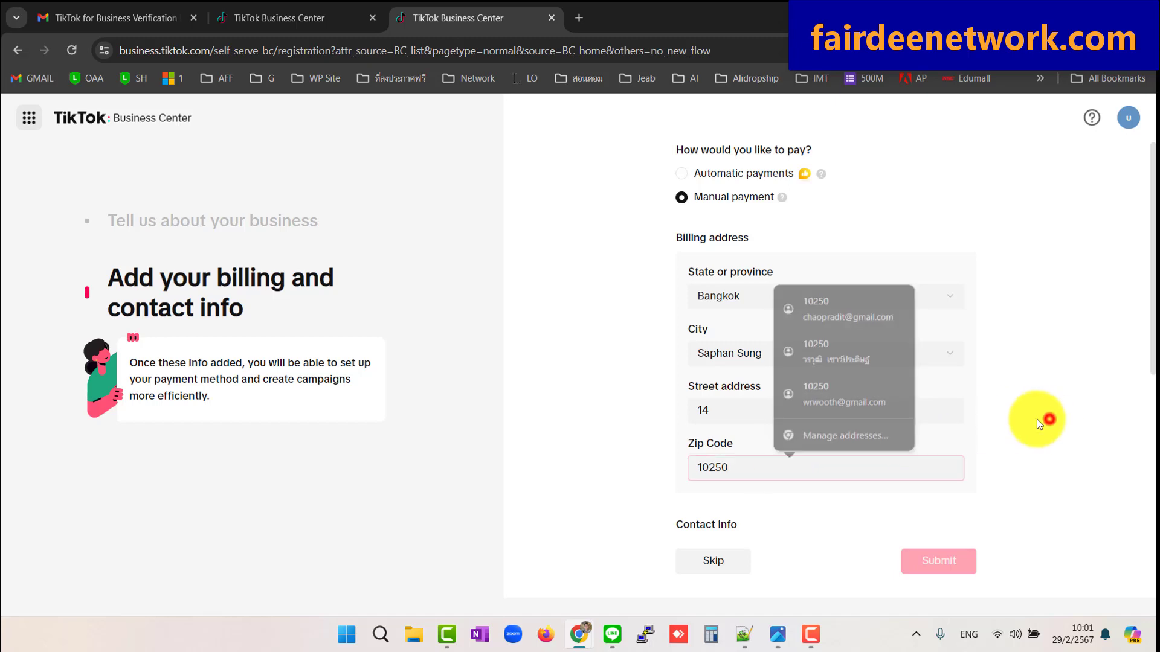
# Fill in the contact name, e-mail and phone number, then submit the billing info
pyautogui.scroll(-4, 909, 419)
pyautogui.click(745, 338)
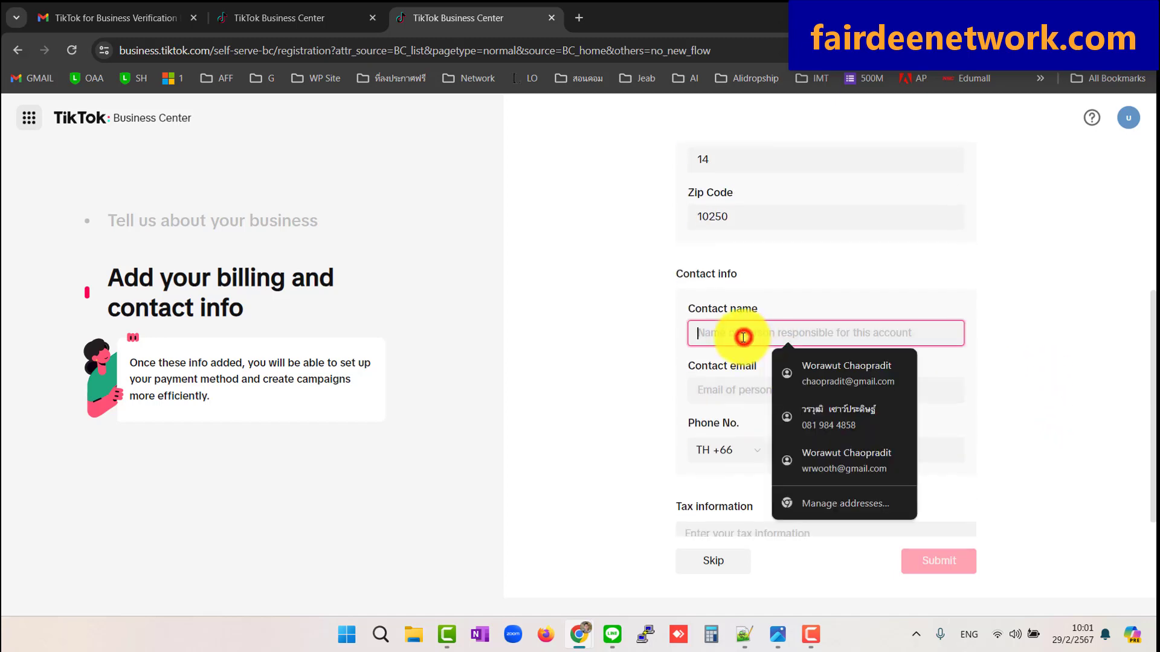
pyautogui.write('wora')
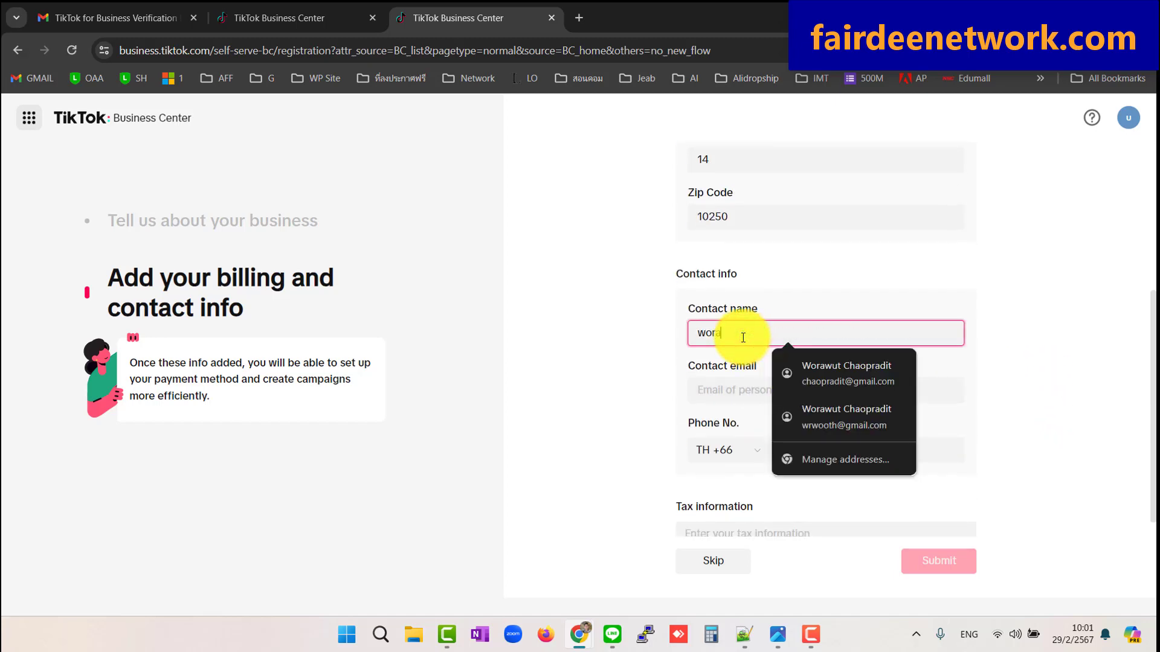
pyautogui.write('wut')
pyautogui.press('Tab')
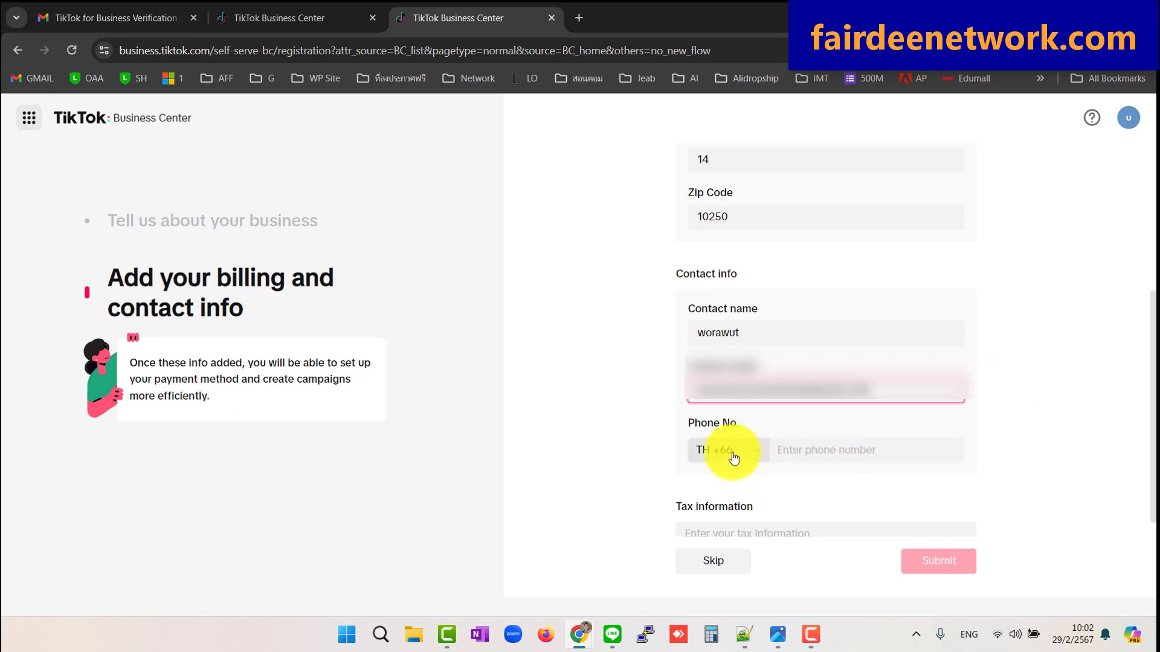
pyautogui.click(797, 450)
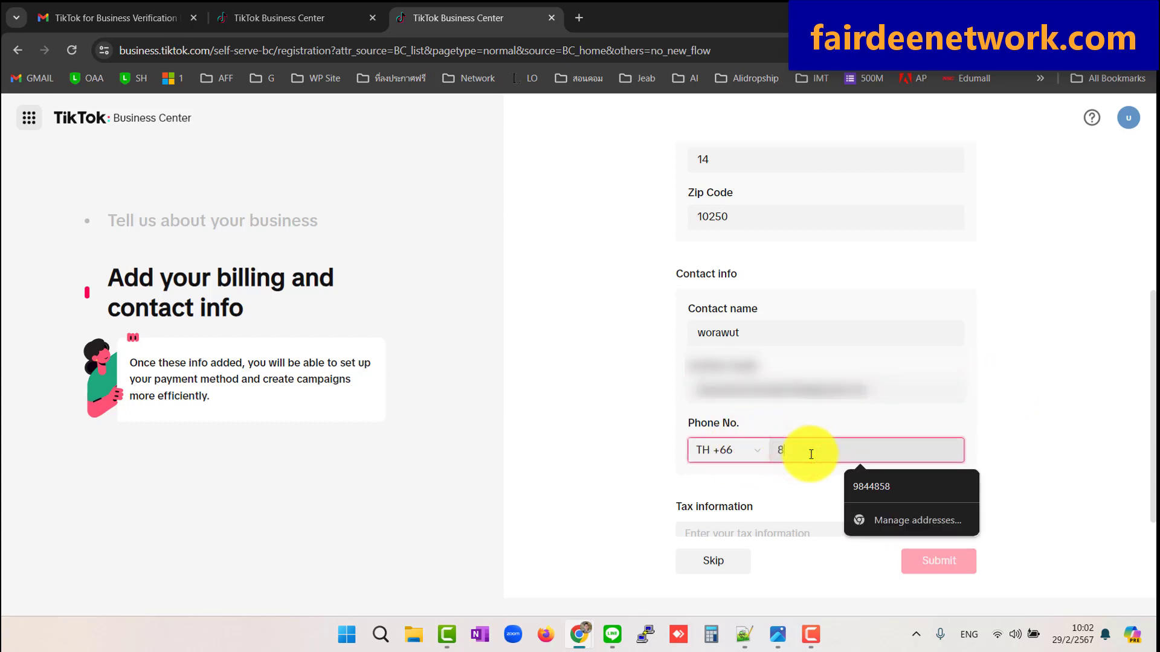
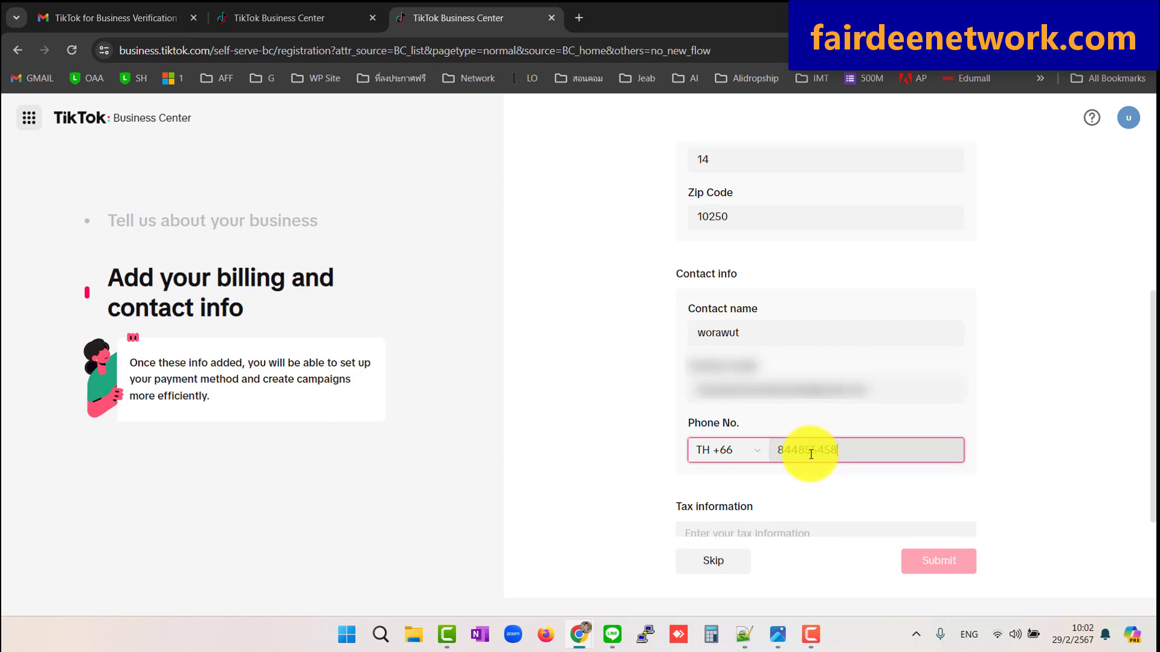
pyautogui.scroll(-1, 882, 384)
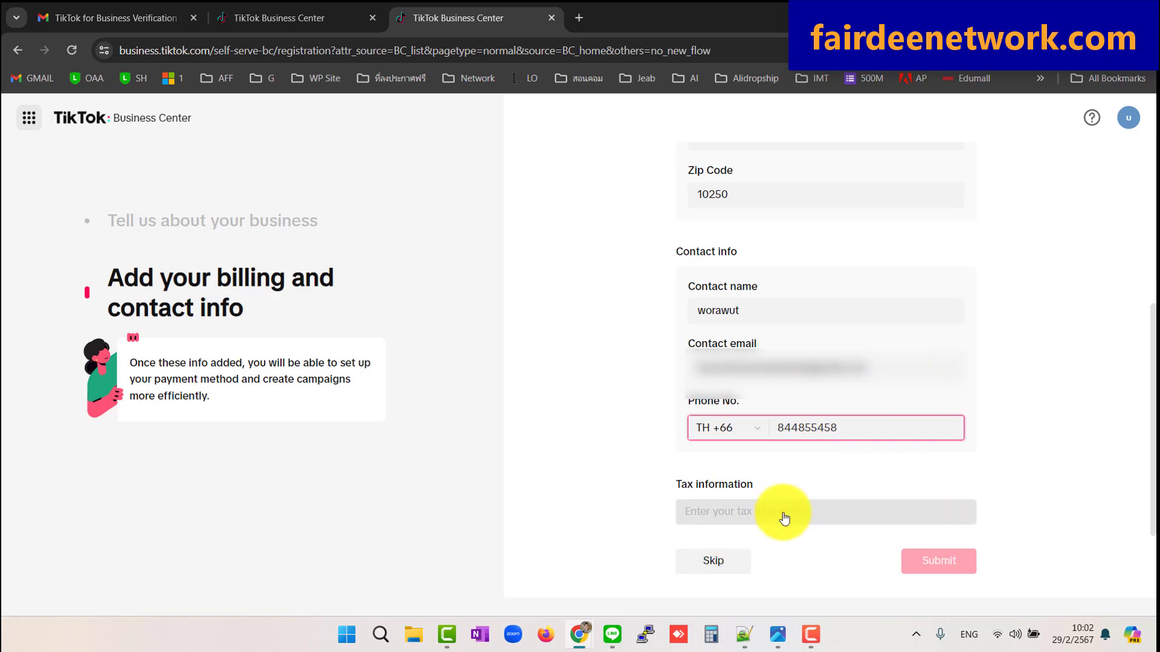
pyautogui.click(871, 459)
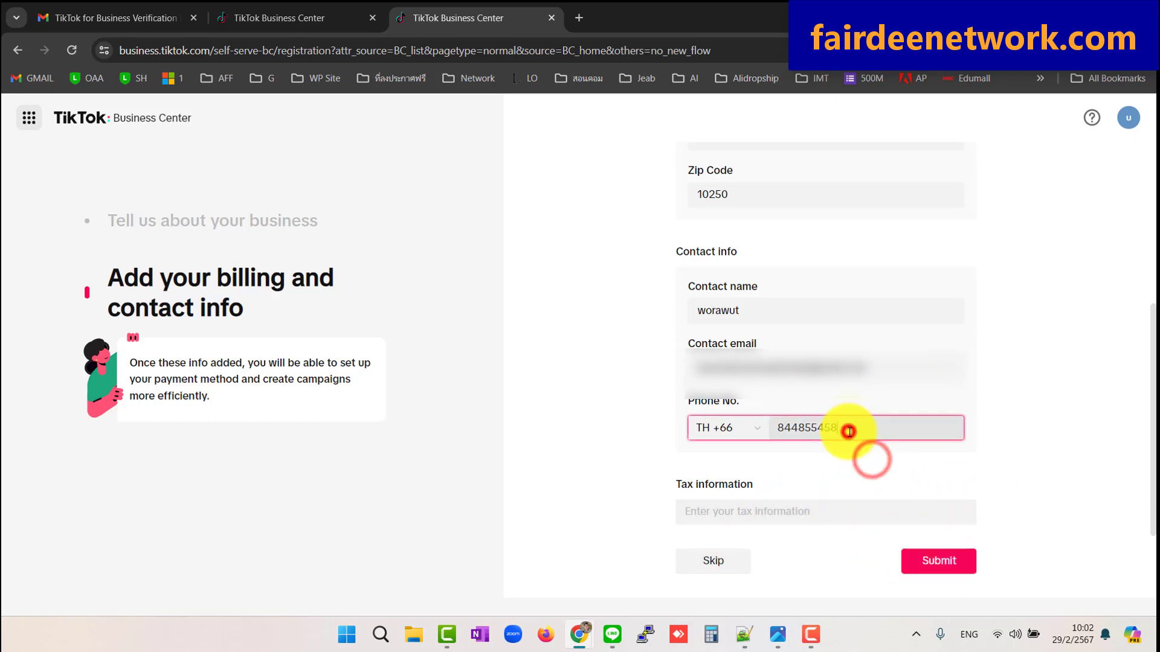
pyautogui.click(940, 563)
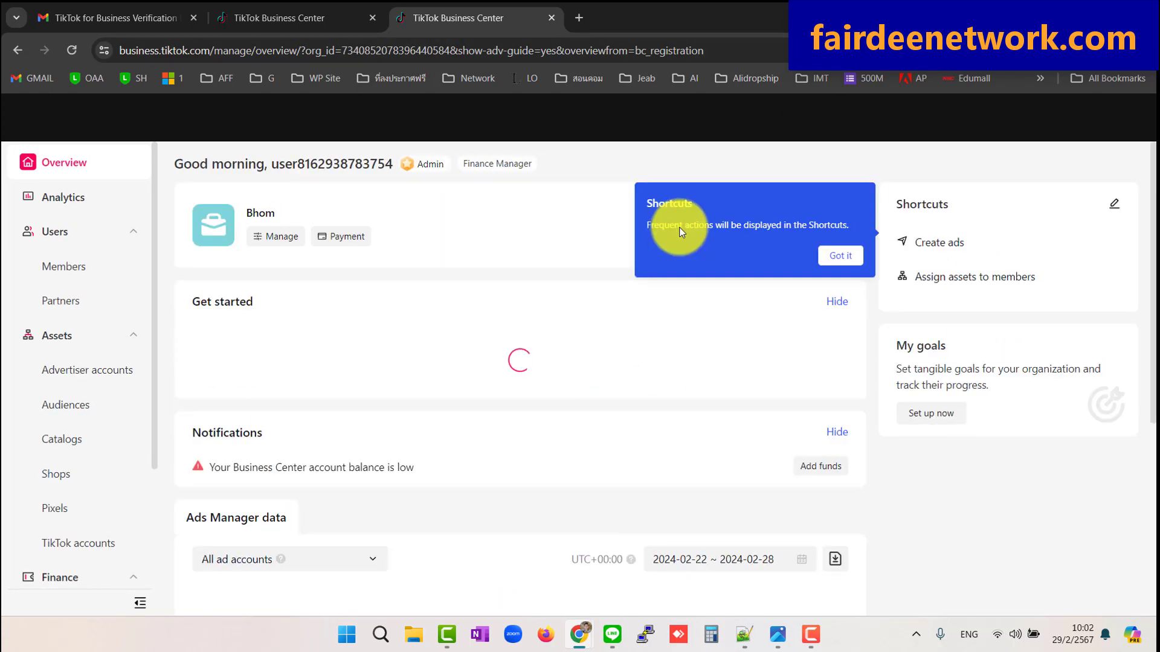
# Dismiss the setup guide, survey and Shortcuts tip, then go to Assets > Advertiser accounts
pyautogui.click(319, 192)
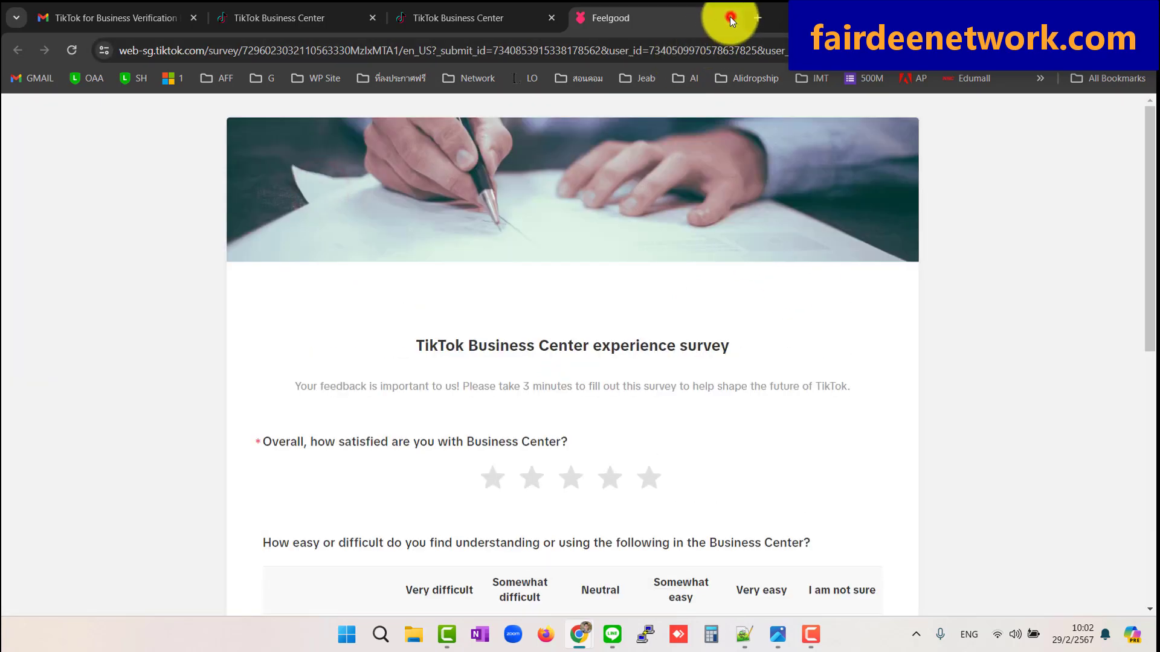
pyautogui.click(730, 17)
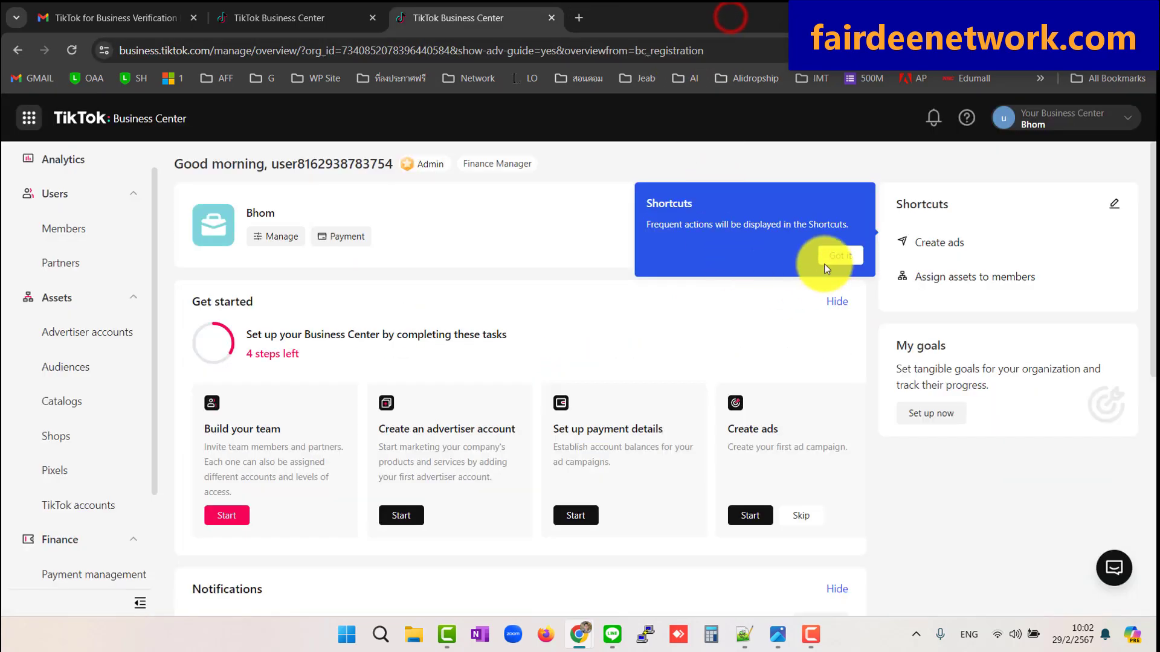
pyautogui.click(833, 254)
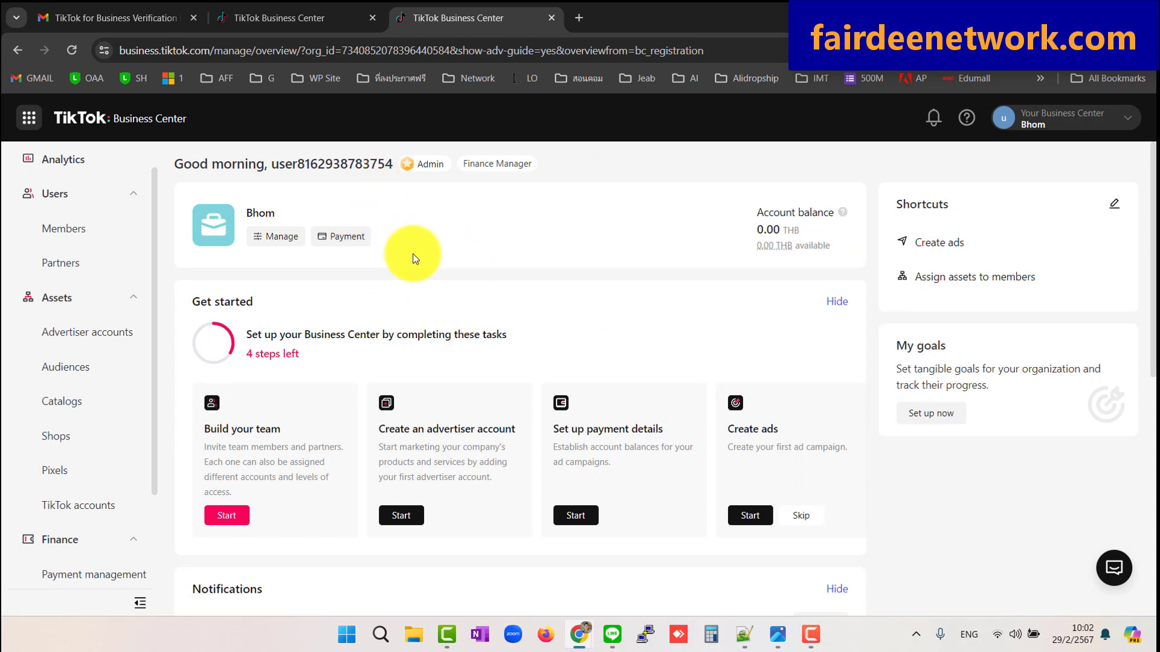
pyautogui.click(93, 337)
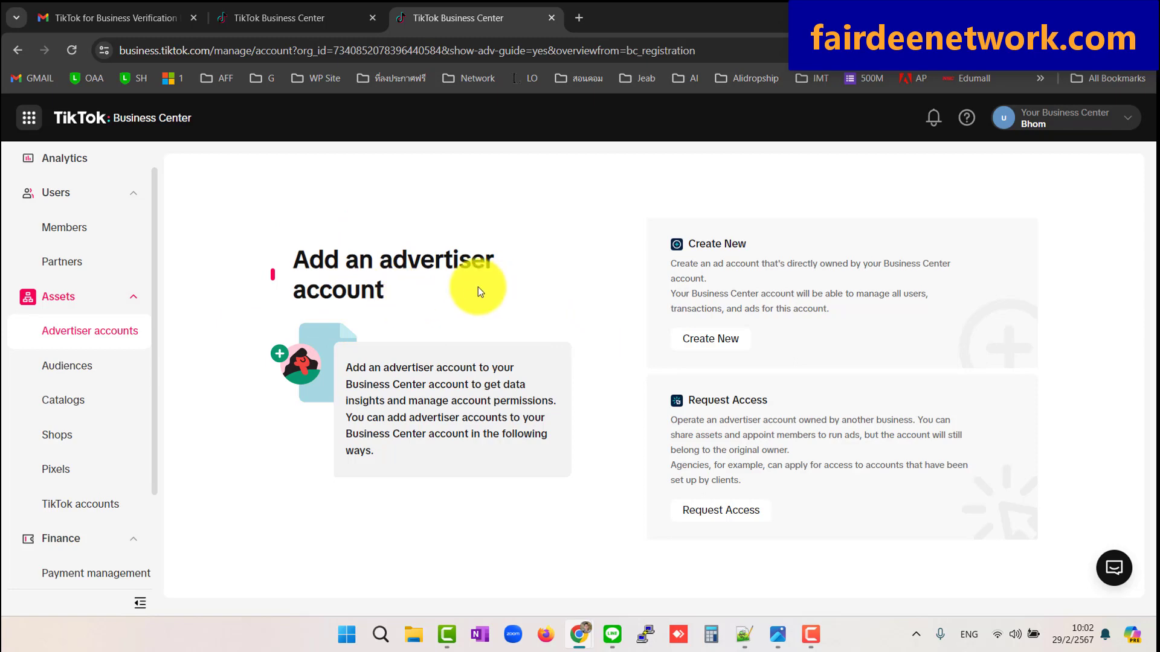
# Start advertiser account Bhome3 with the (UTC+07:00) Bangkok Time zone
pyautogui.click(719, 339)
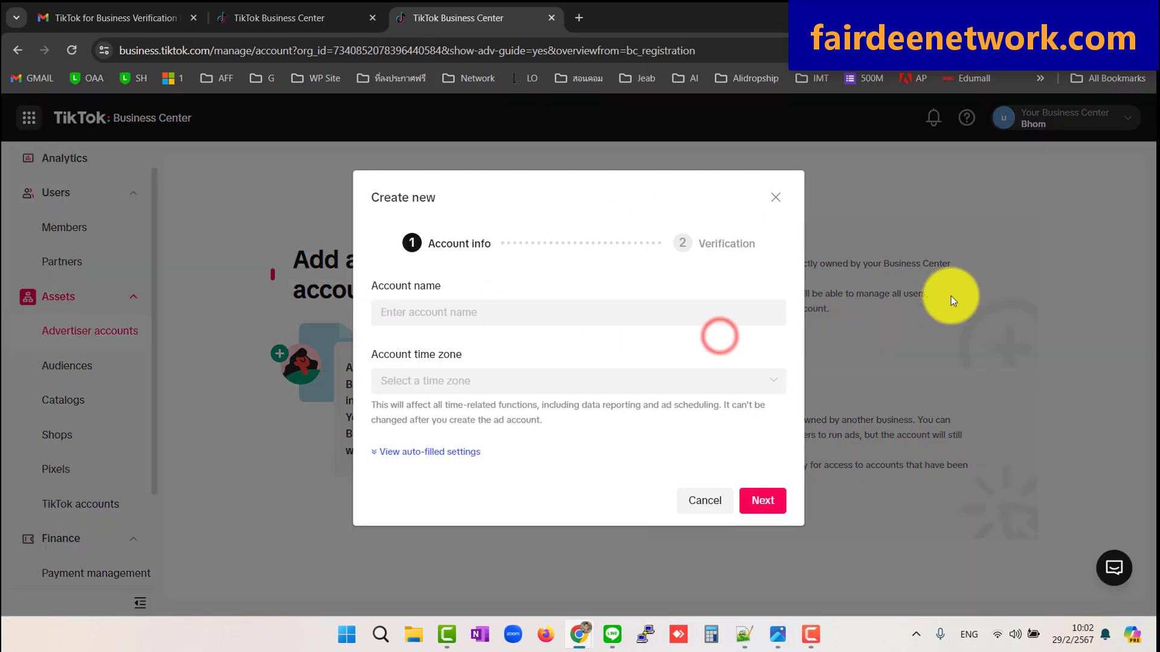
pyautogui.click(481, 315)
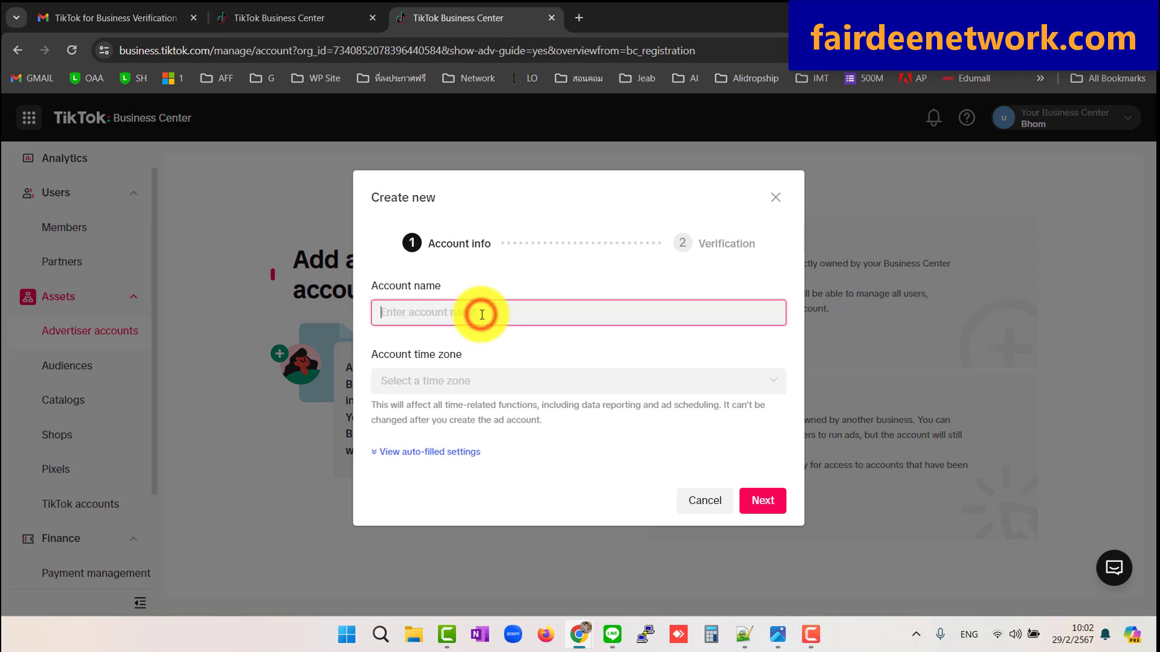
pyautogui.write('Bho')
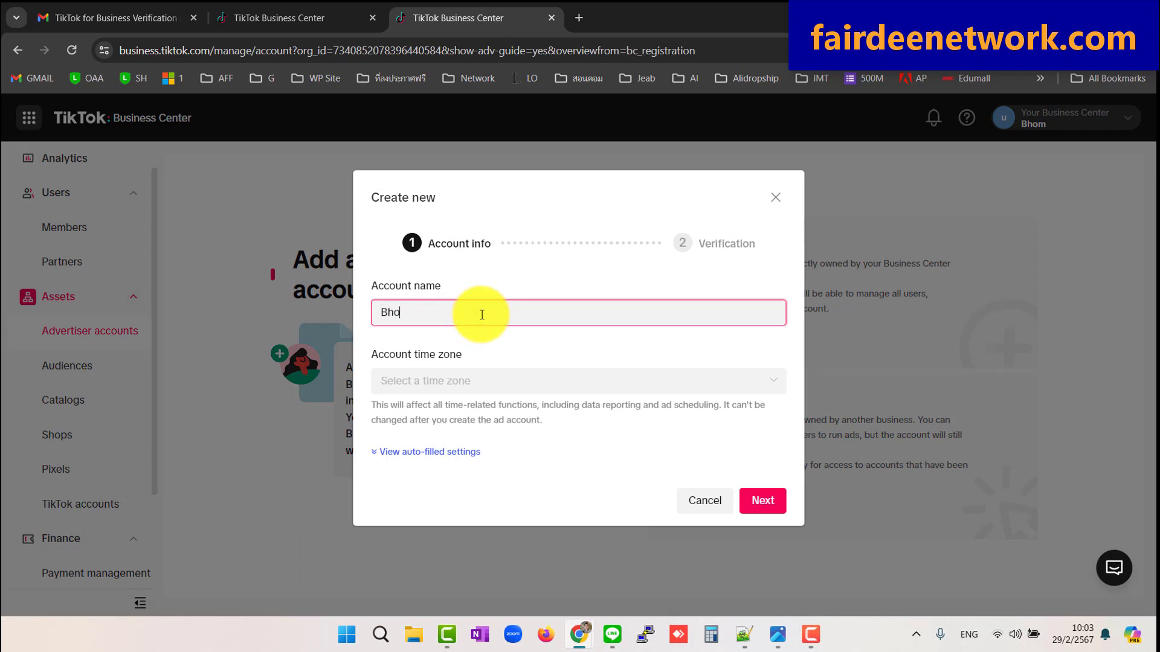
pyautogui.write('me3')
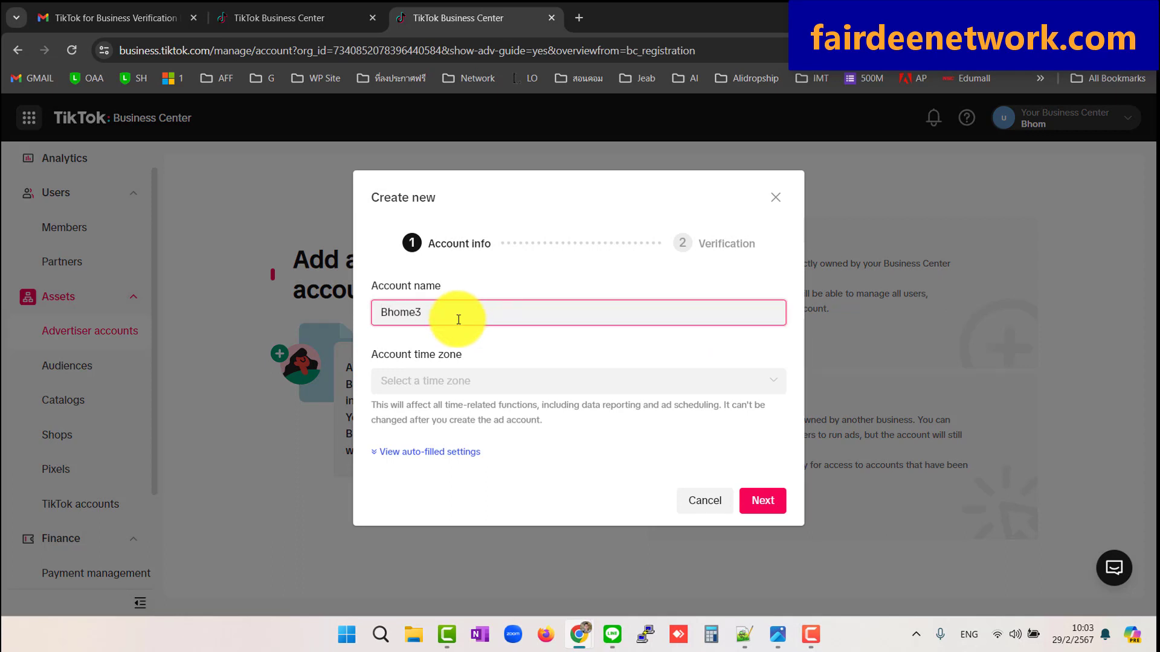
pyautogui.click(439, 384)
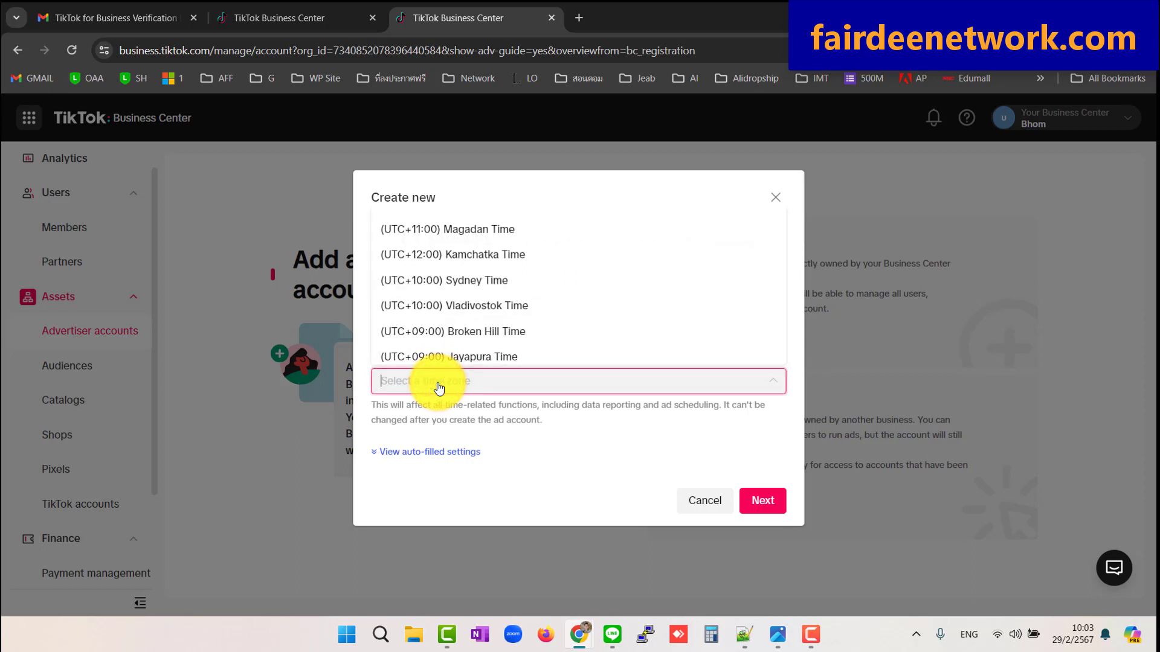
pyautogui.write('ba')
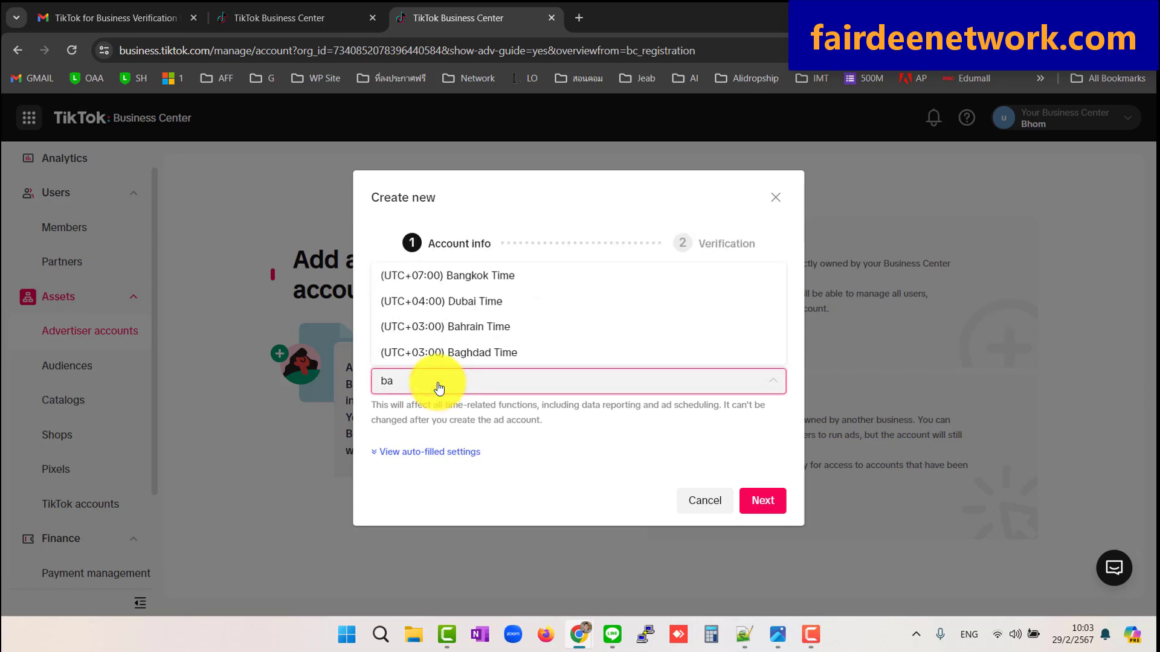
pyautogui.click(493, 277)
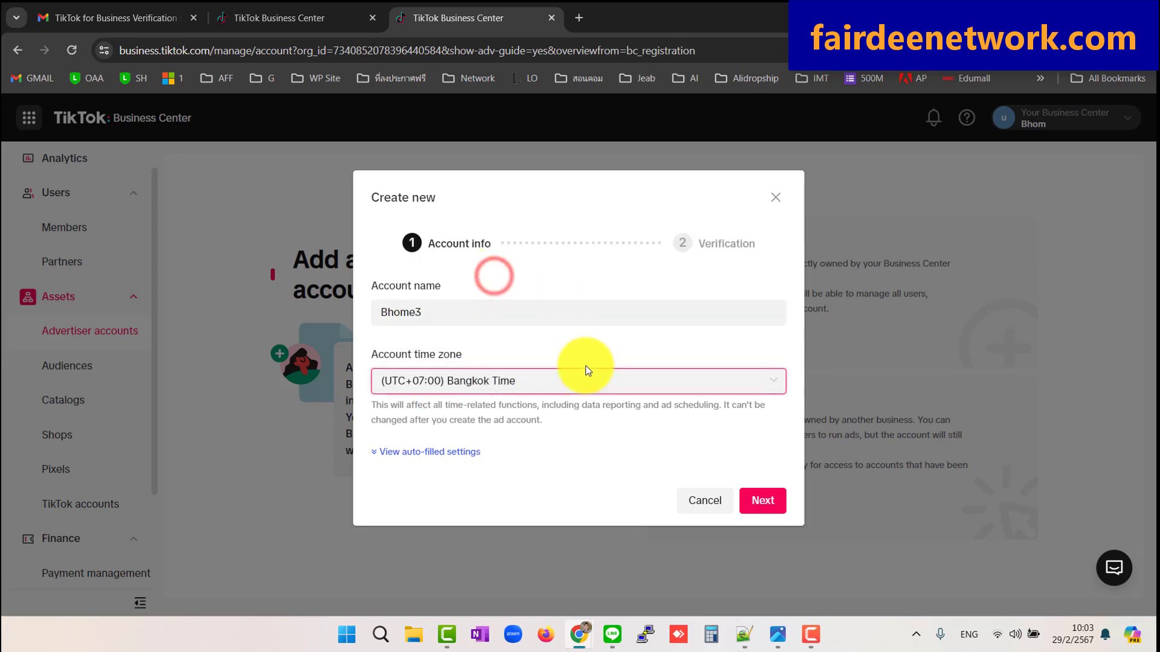
pyautogui.click(762, 501)
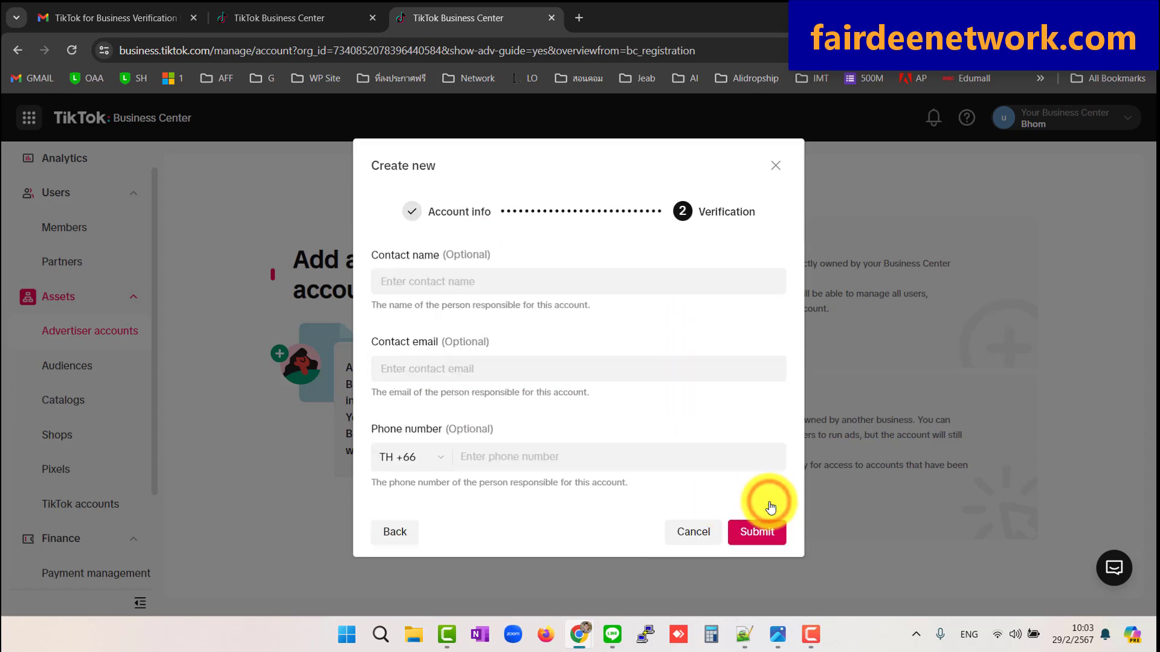
# Enter the contact name, e-mail and phone number, and submit the account
pyautogui.click(465, 283)
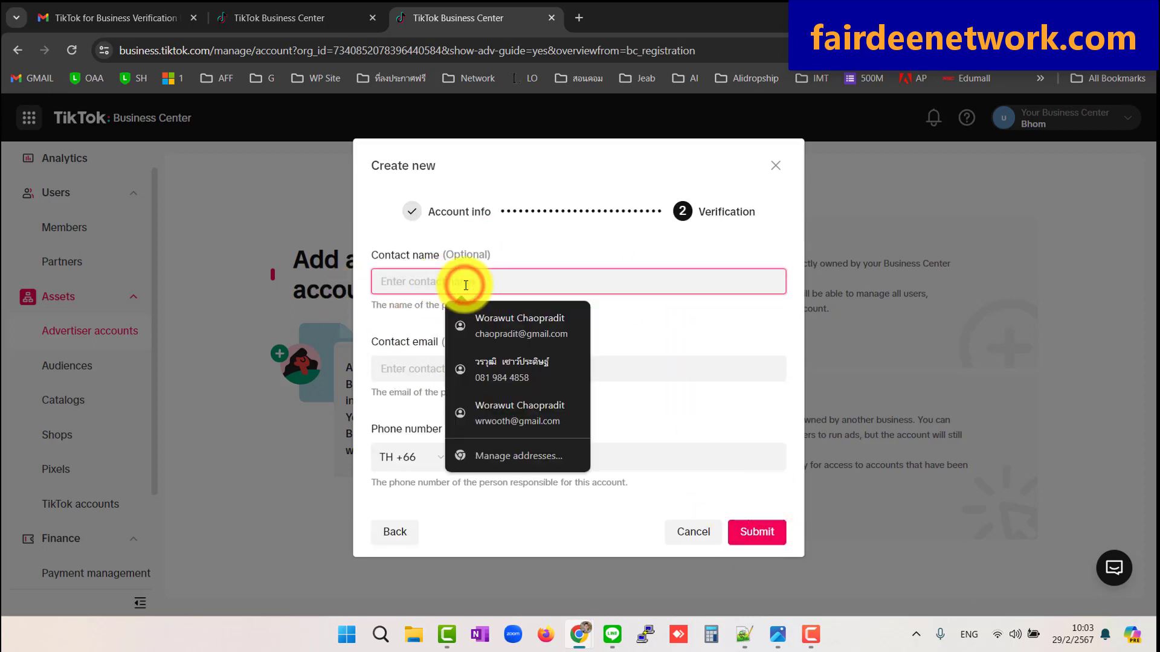
pyautogui.write('wora')
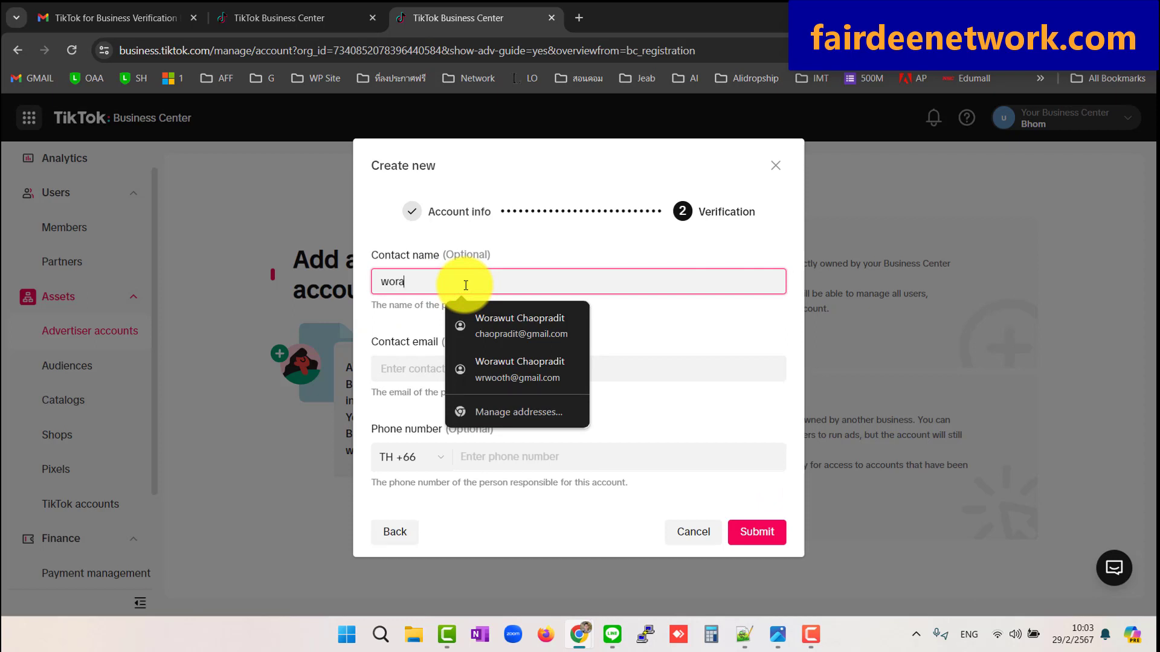
pyautogui.write('wut')
pyautogui.press('Tab')
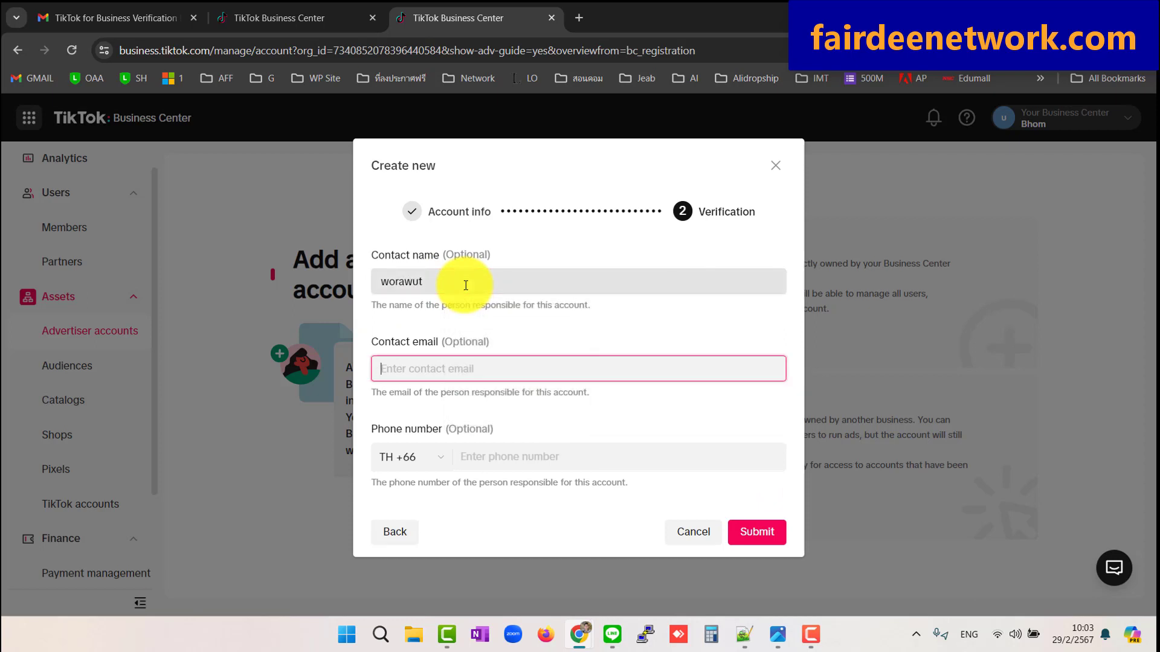
pyautogui.hotkey('ctrl', 'v')
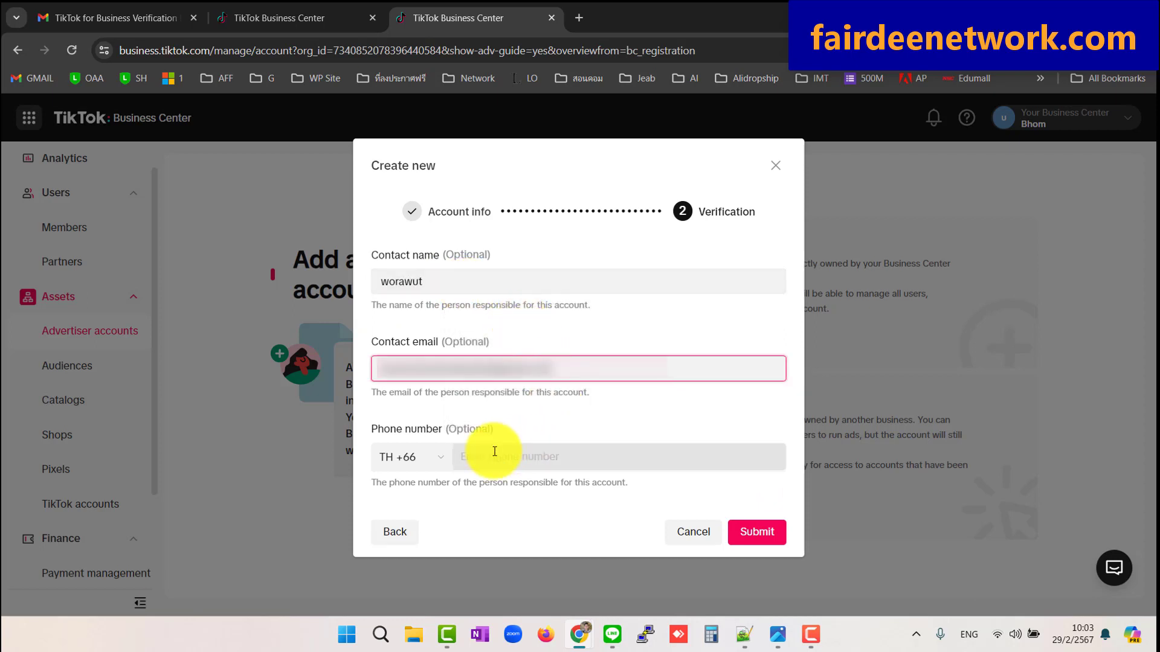
pyautogui.click(480, 457)
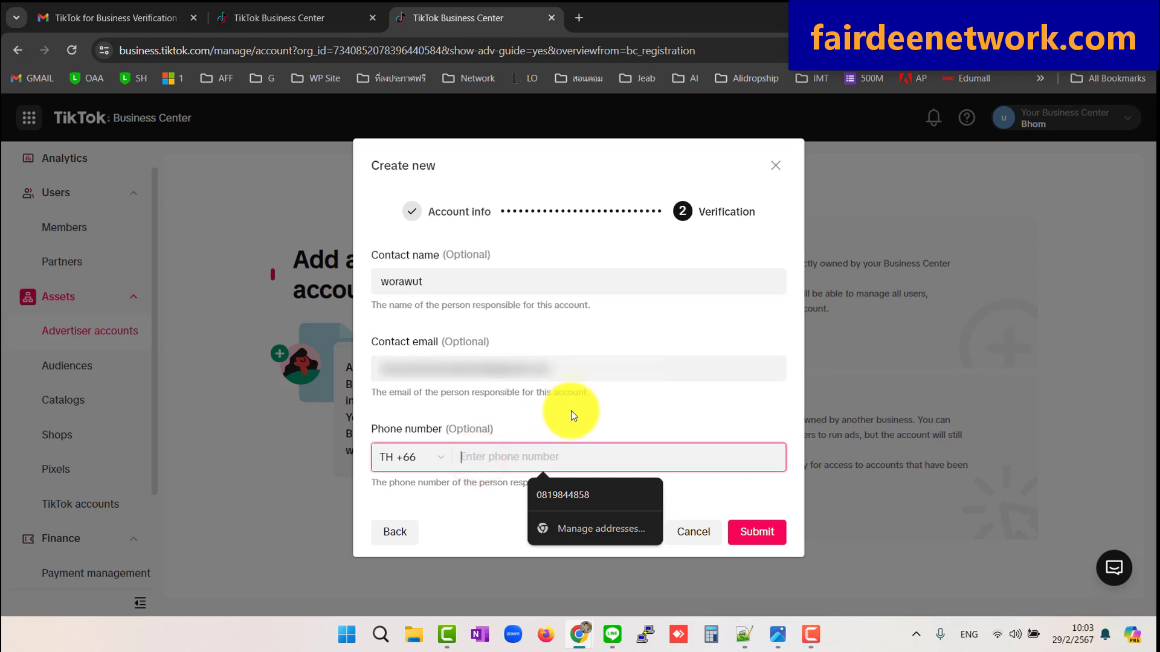
pyautogui.write('84485855')
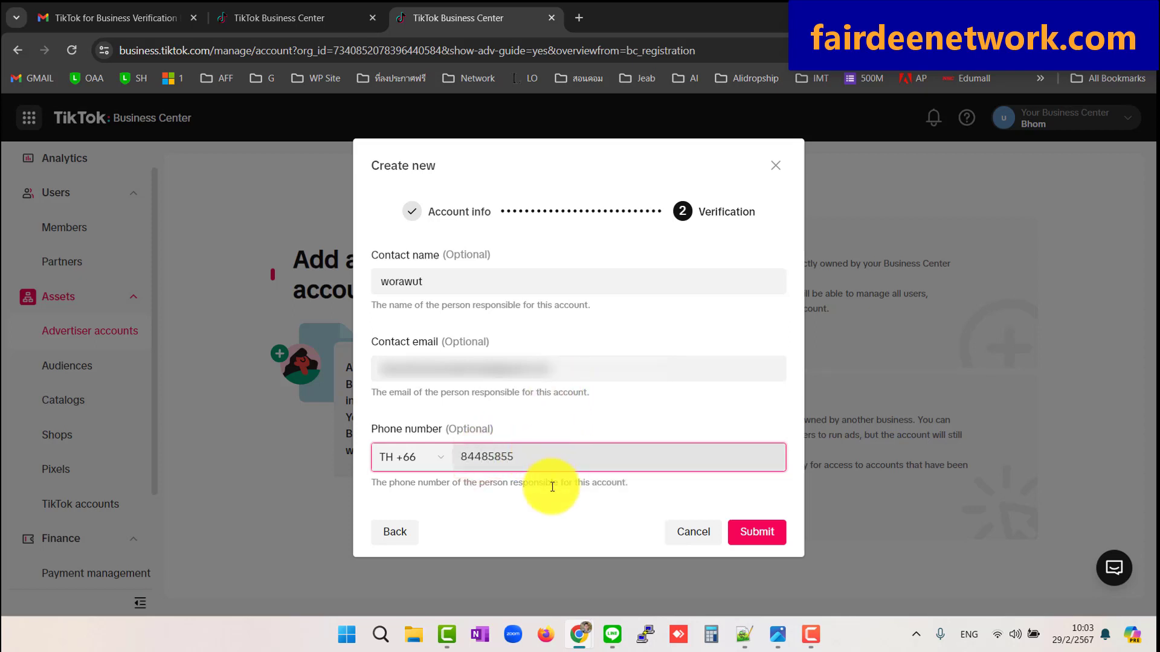
pyautogui.click(550, 497)
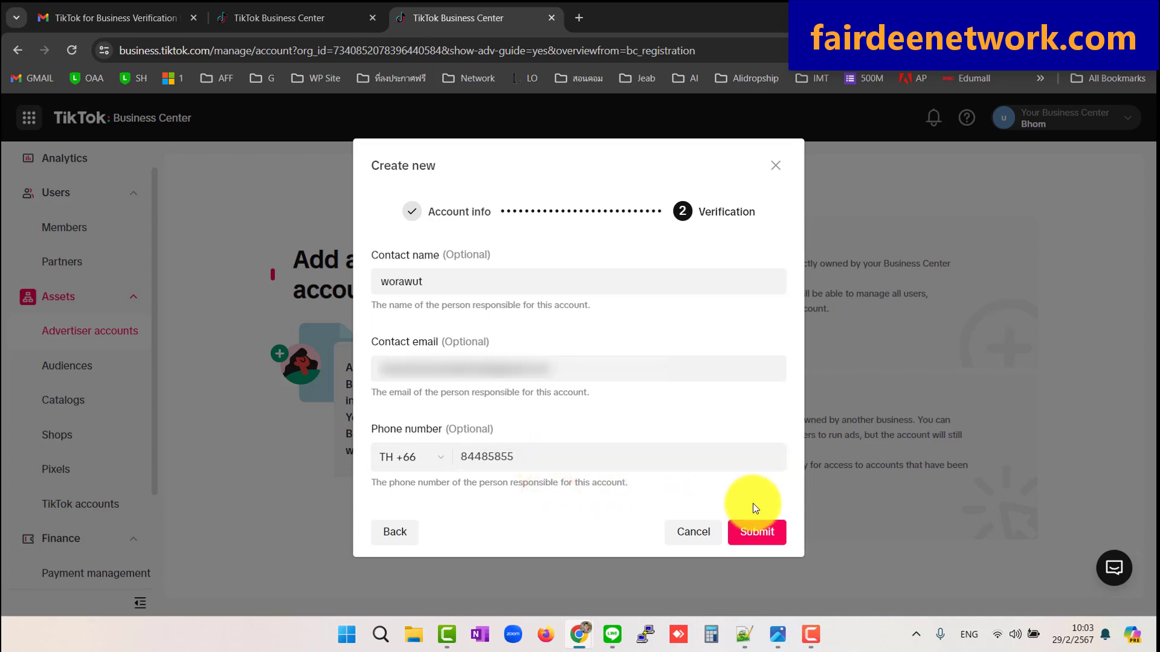
pyautogui.click(768, 544)
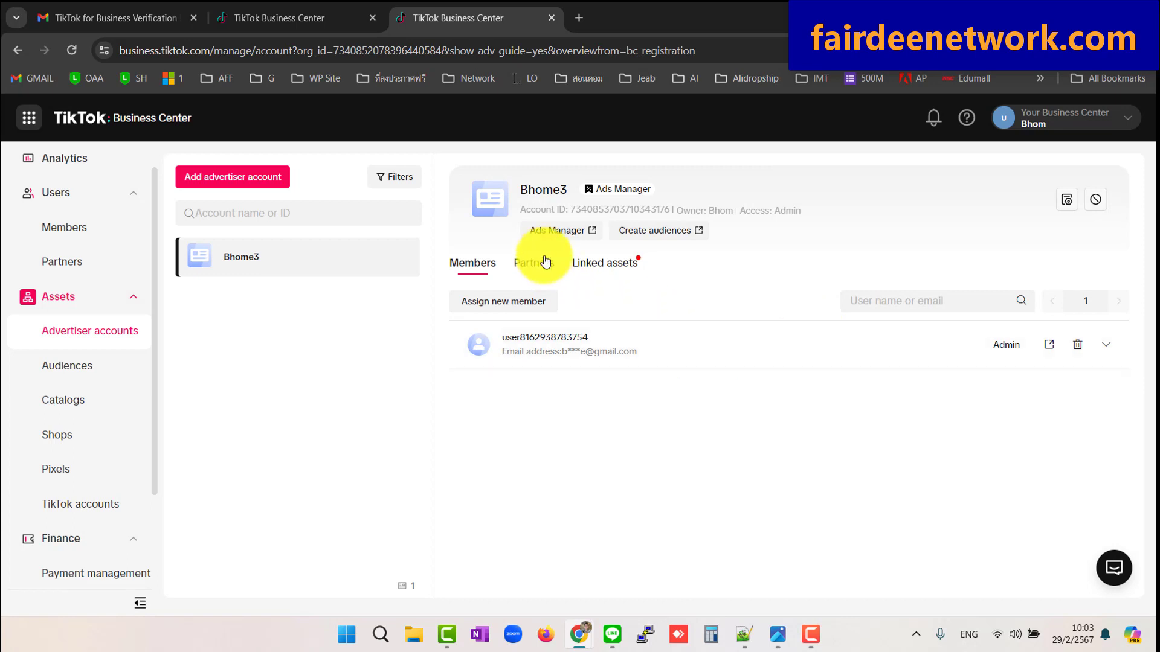
# Open the Bhome3 advertiser account in TikTok Ads Manager
pyautogui.click(556, 232)
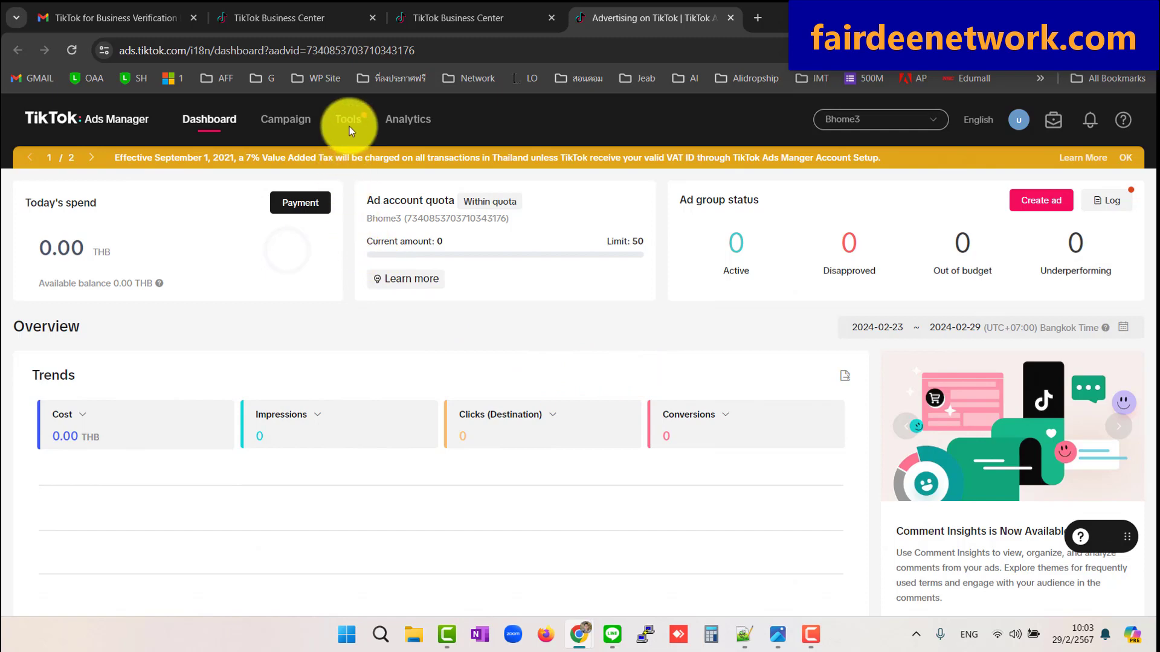
# Open the Web Events manager from Tools > Events for the Bhome3 account
pyautogui.moveTo(354, 119)
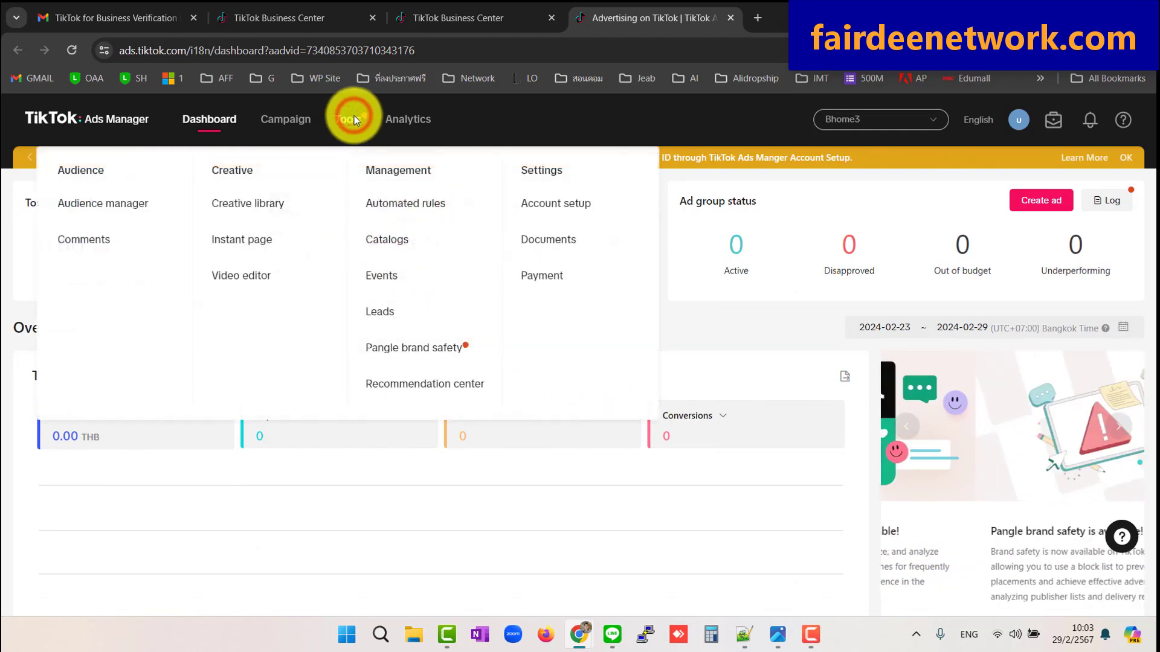
pyautogui.click(392, 279)
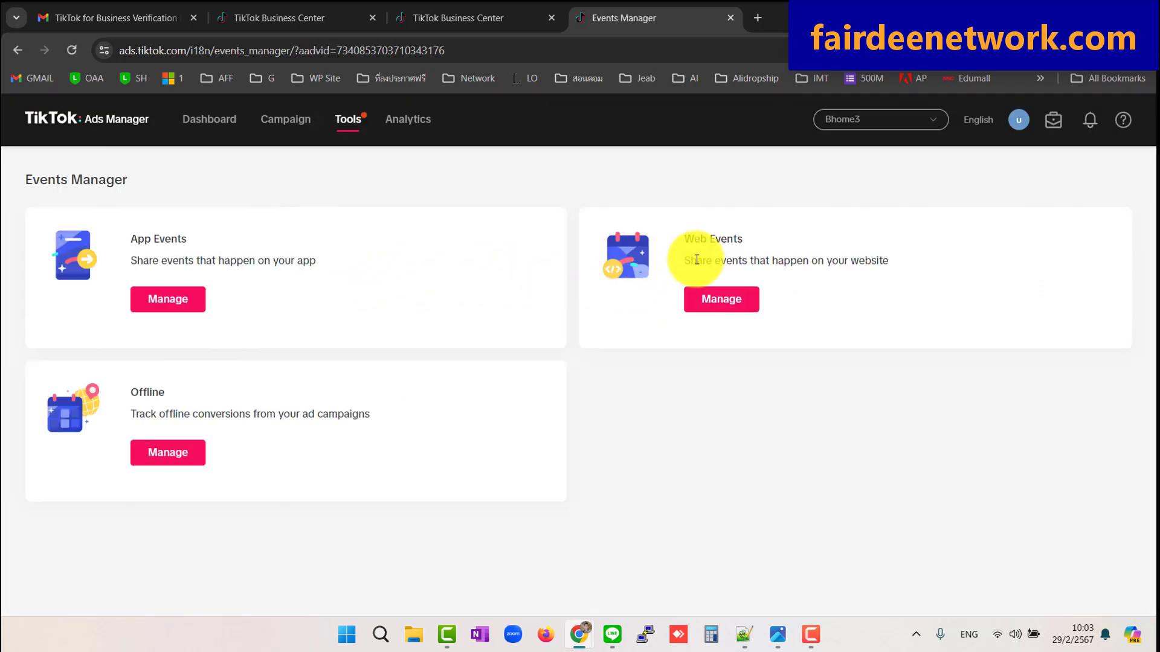
pyautogui.click(732, 302)
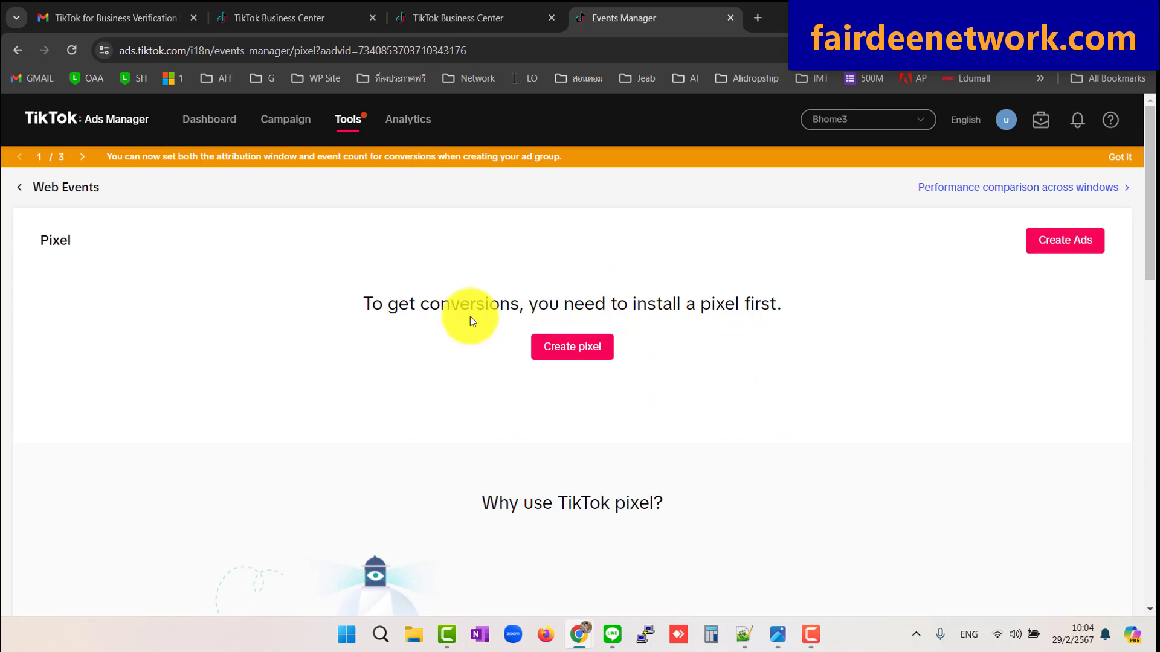
# Create a new web pixel named Bhome04 using manual setup
pyautogui.click(574, 346)
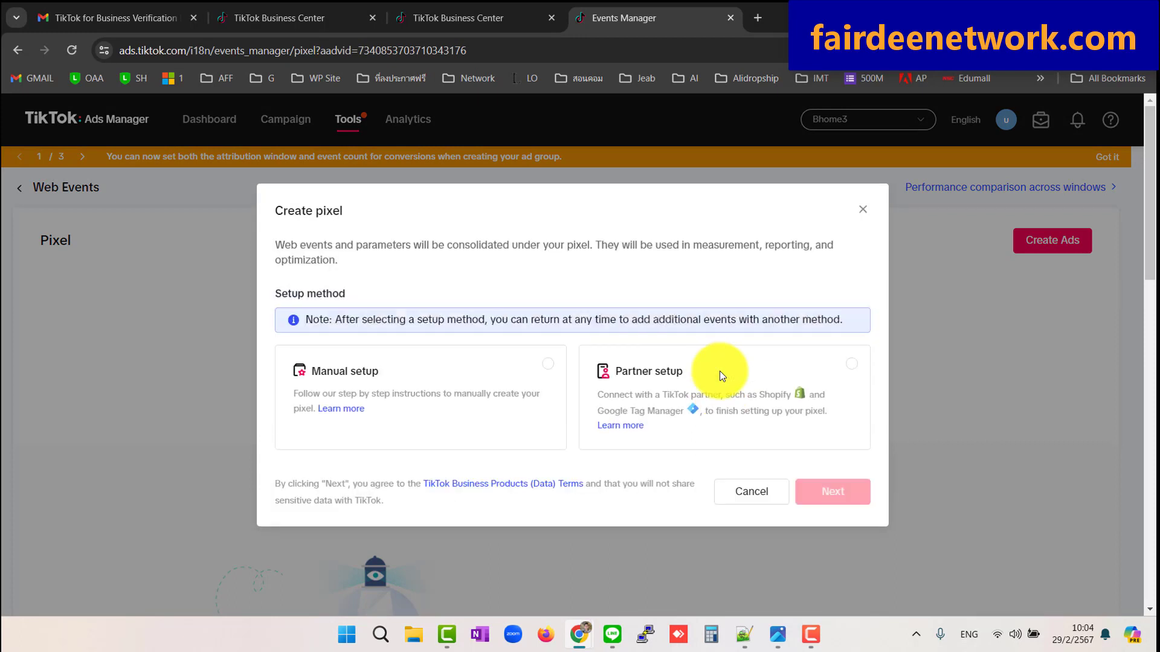
pyautogui.click(423, 376)
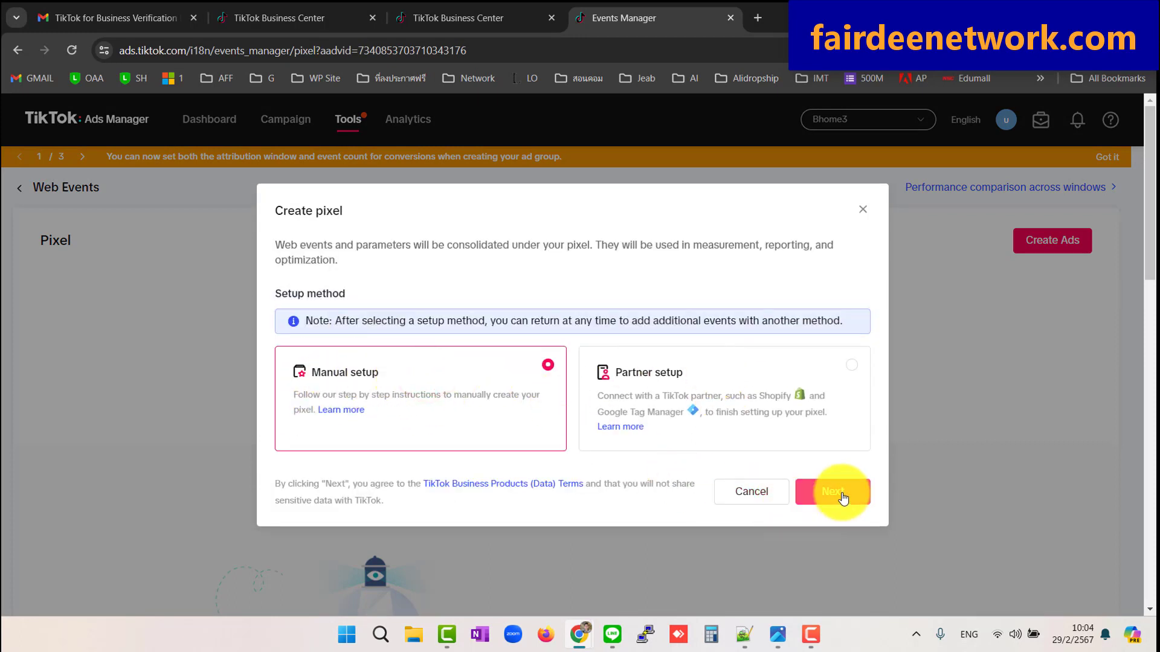
pyautogui.click(839, 494)
pyautogui.click(538, 426)
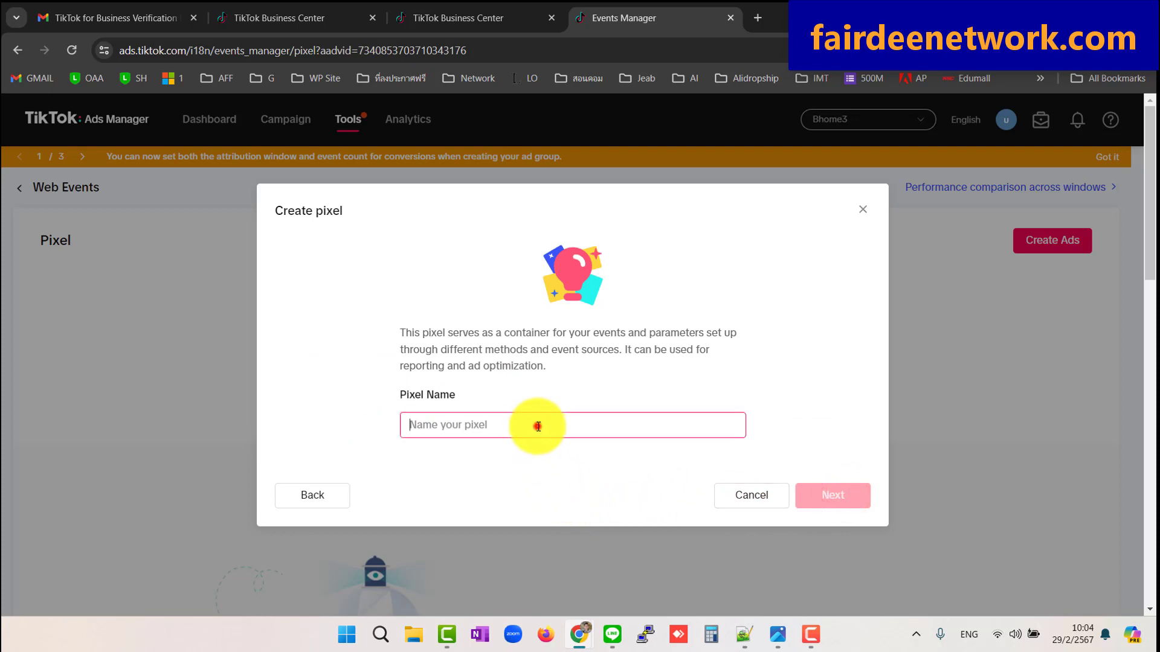
pyautogui.write('Bhome04')
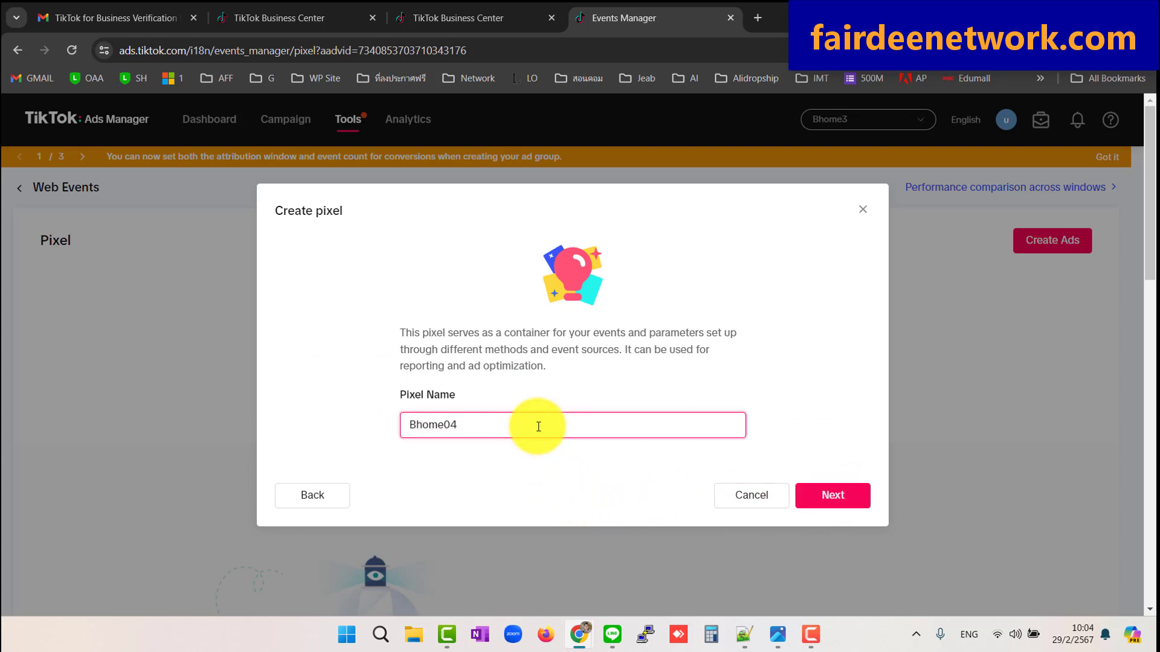
pyautogui.click(836, 497)
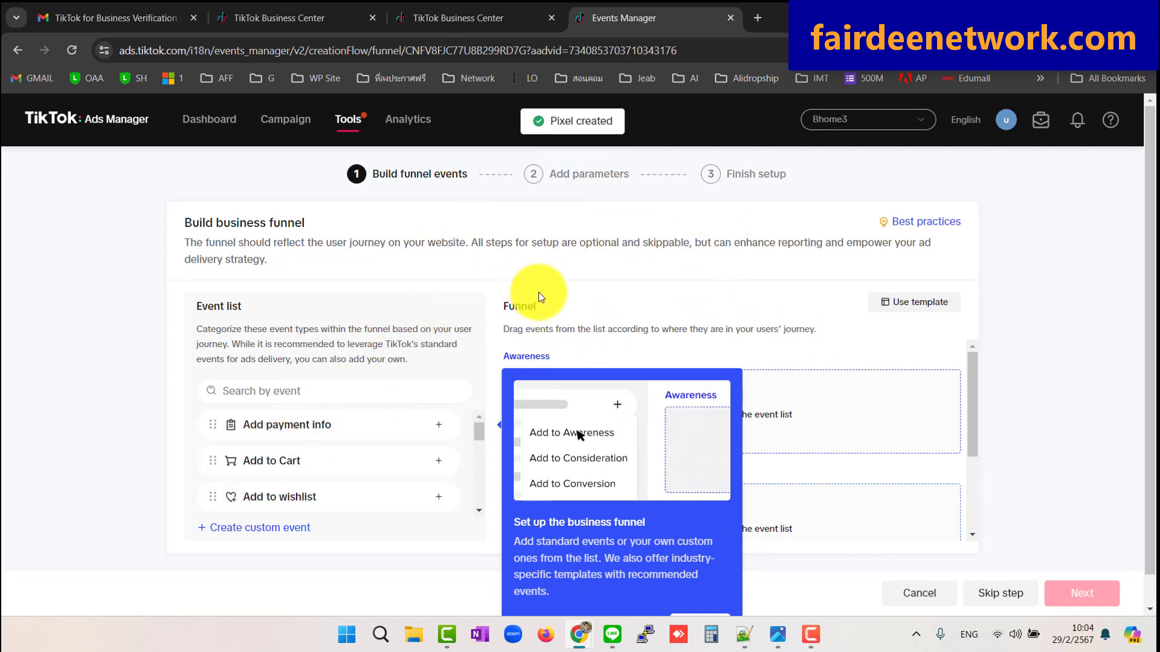
# Apply a ready-made funnel template to the pixel and continue to the event setup method
pyautogui.click(923, 301)
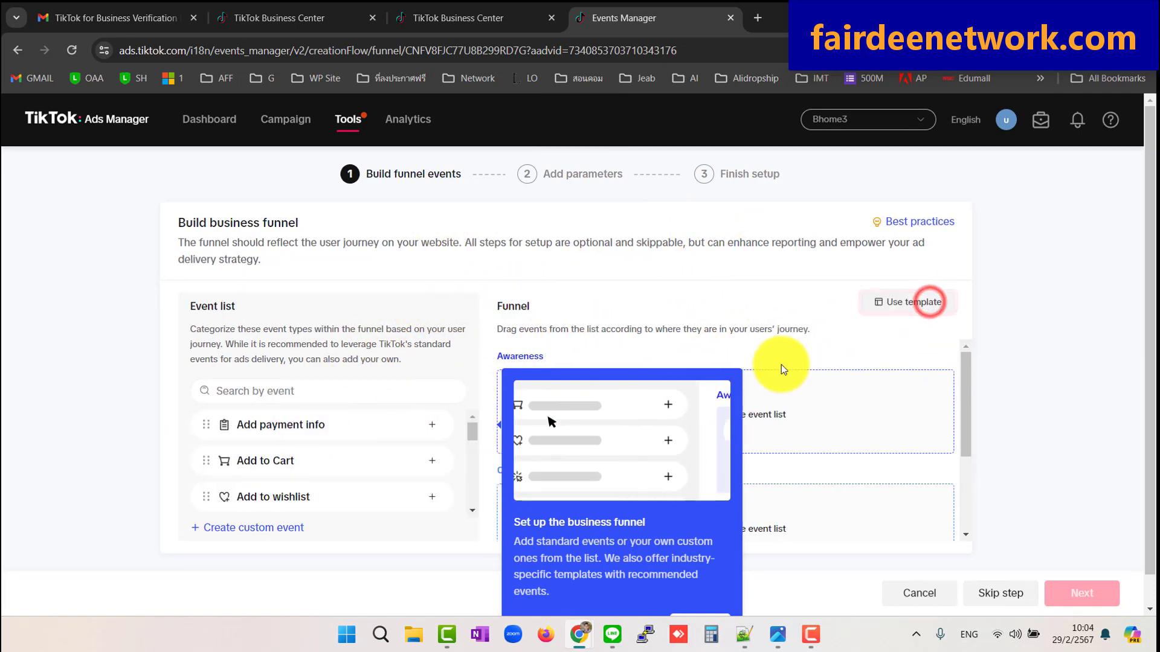
pyautogui.click(836, 498)
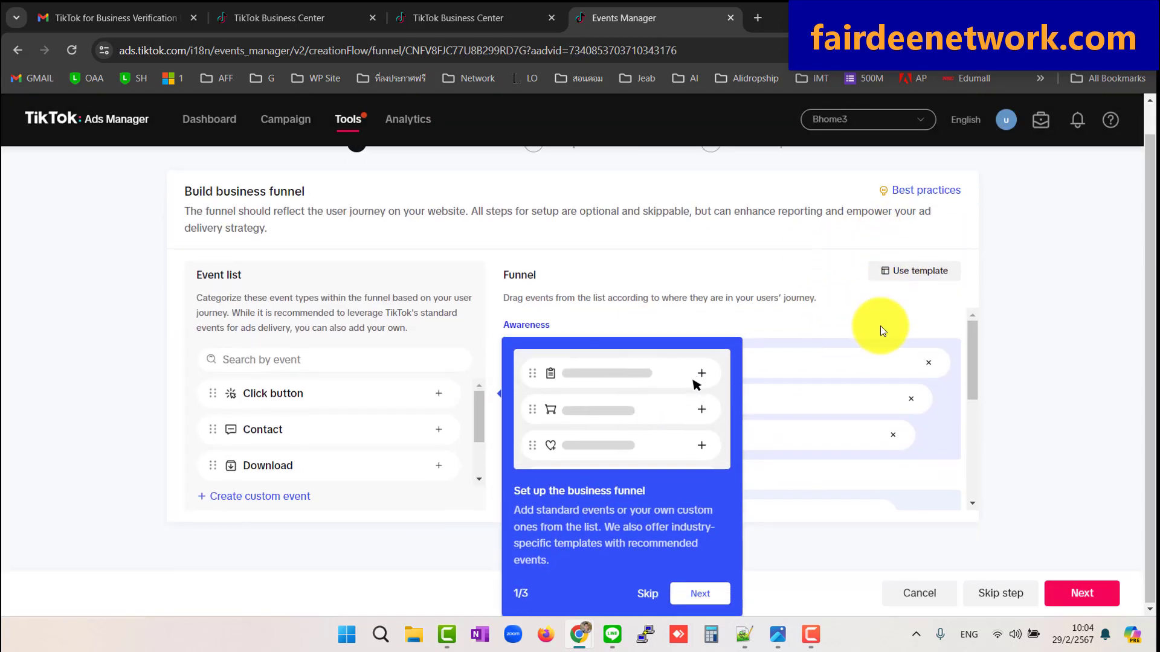
pyautogui.click(648, 593)
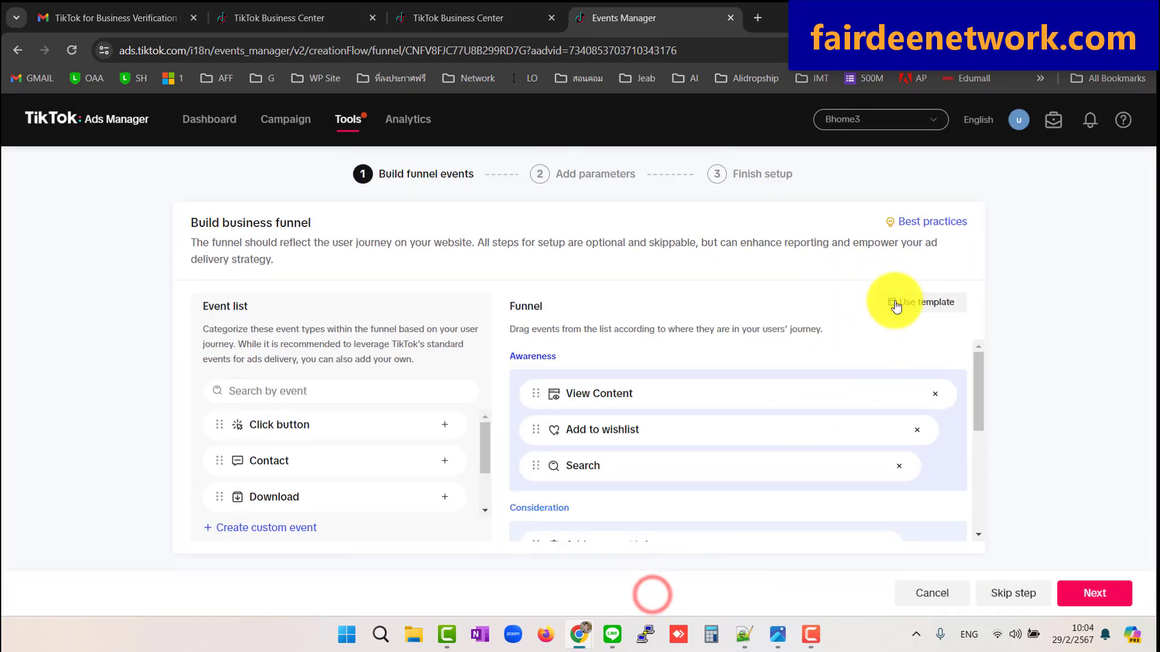
pyautogui.click(1099, 594)
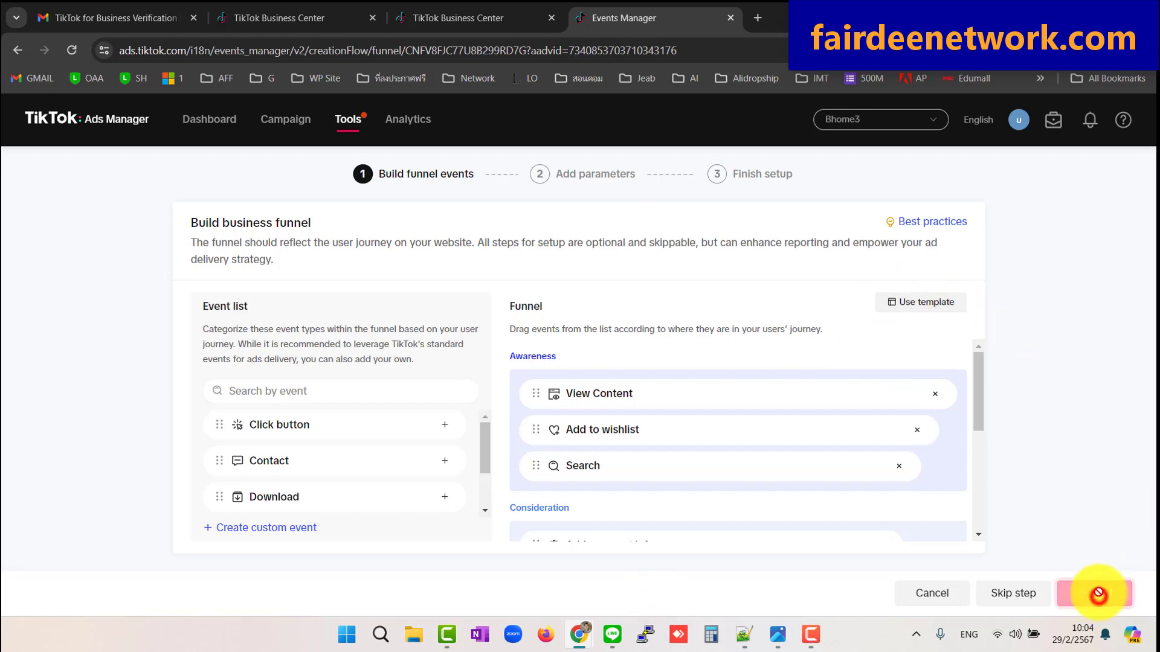
pyautogui.scroll(-2, 1088, 361)
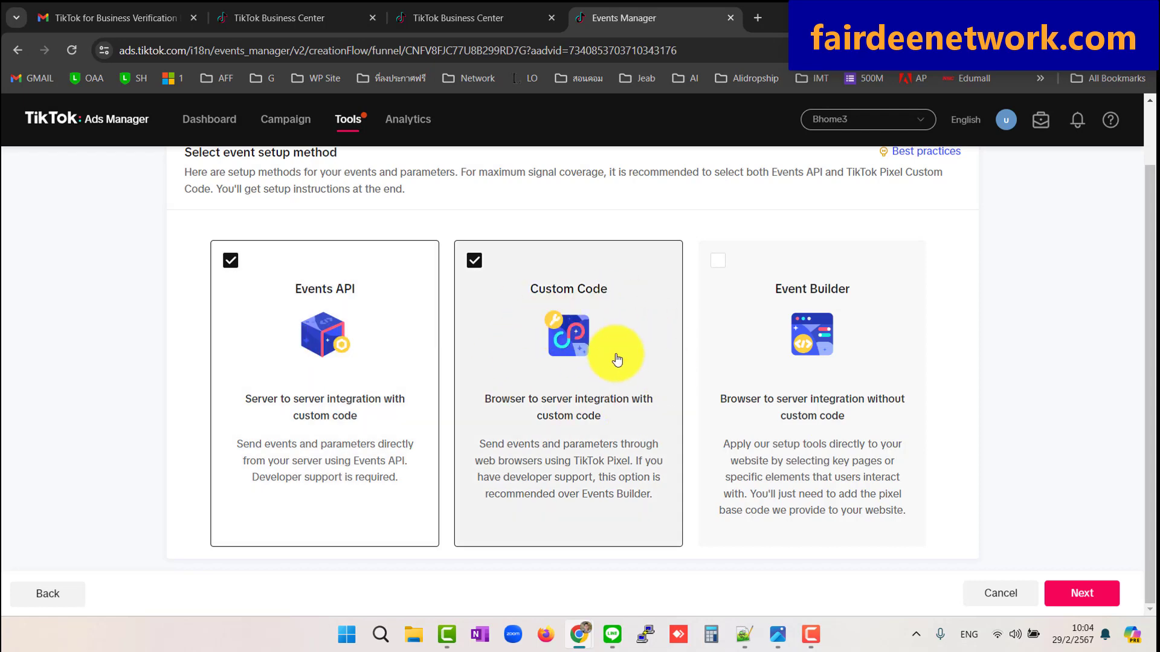
# Accept the setup method and event parameters, then view the Custom Code pixel instructions
pyautogui.click(1081, 592)
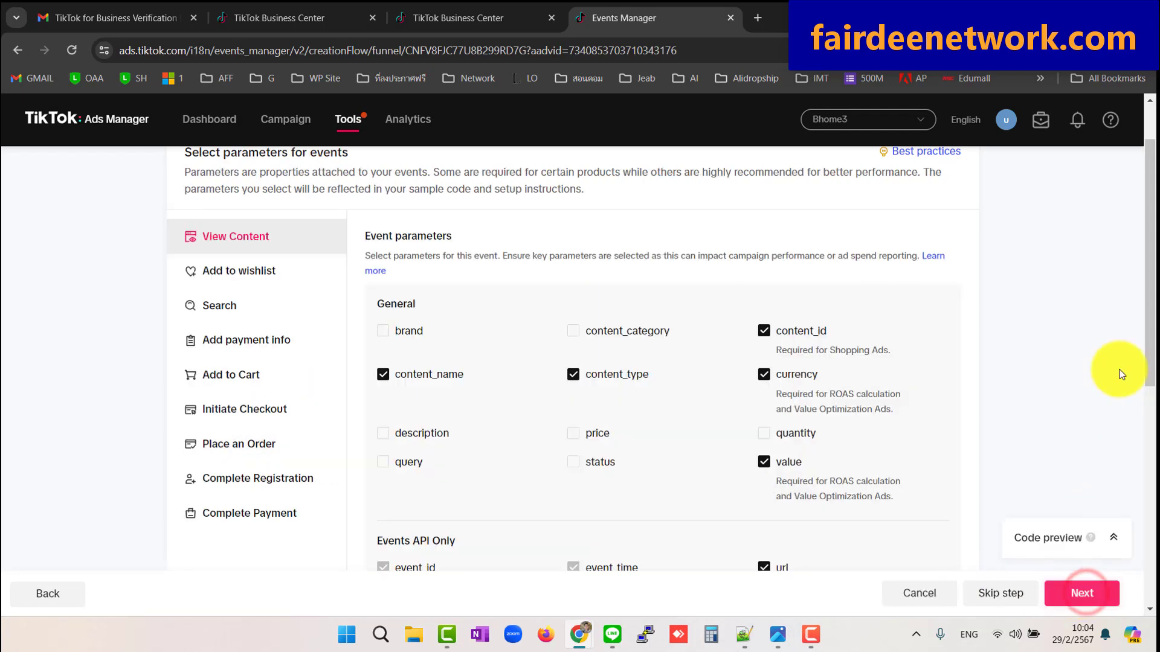
pyautogui.click(1084, 592)
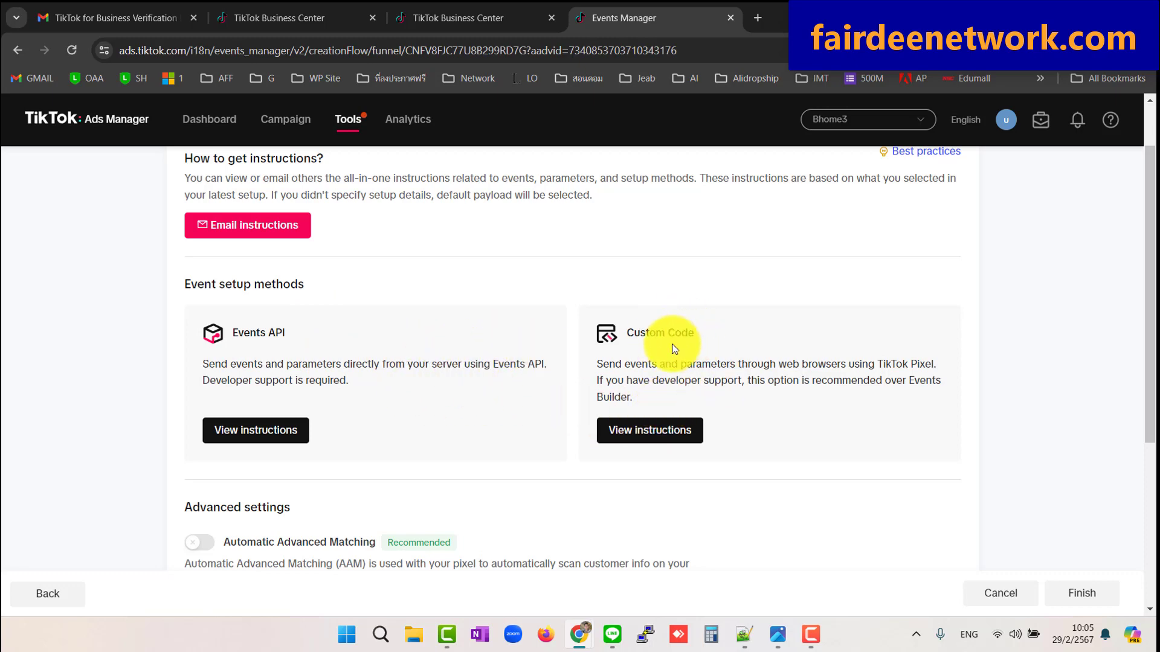
pyautogui.click(652, 433)
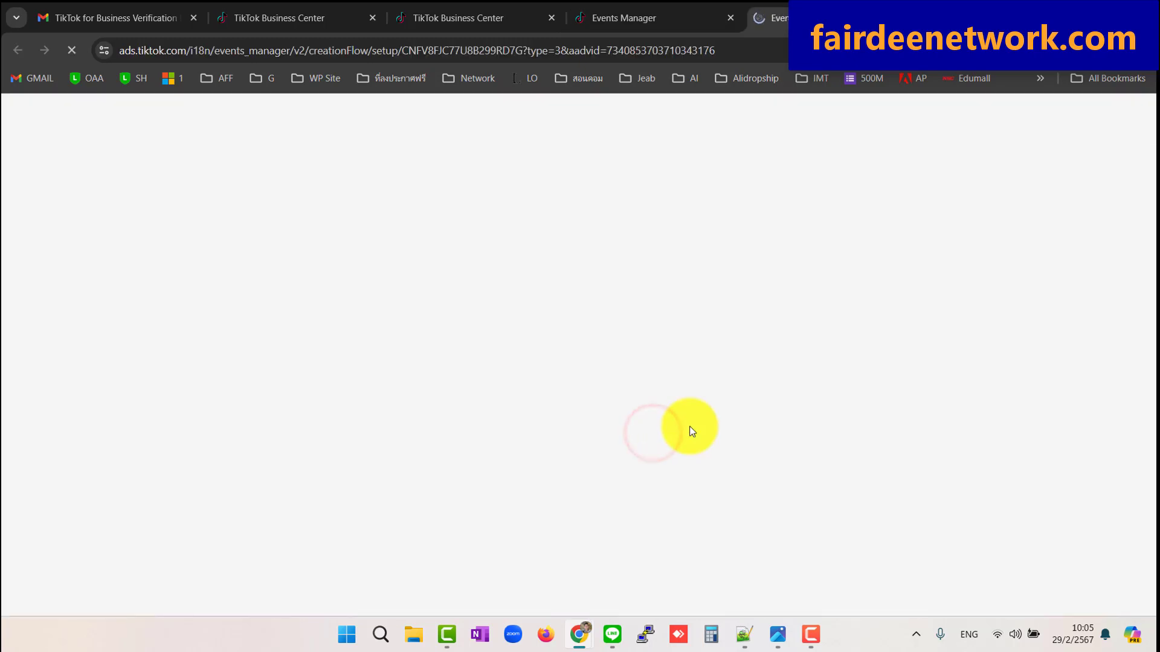